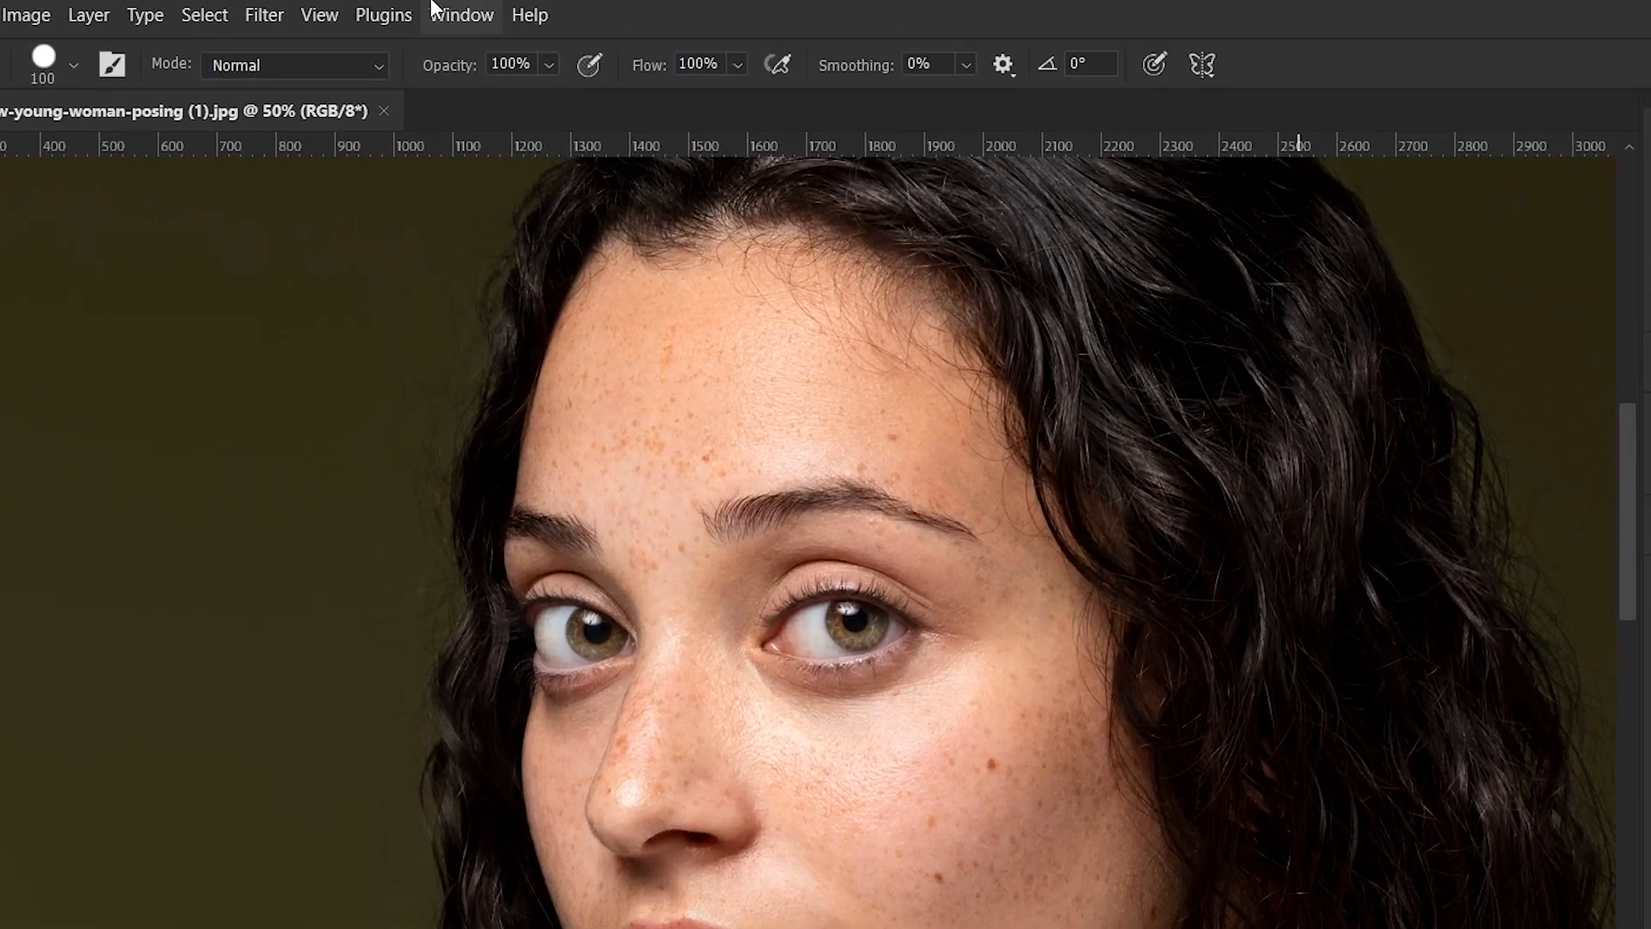
# Load the "photoshop tricks retouching action" ATN file from the Plugn folder and expand the loaded action set
pyautogui.click(426, 12)
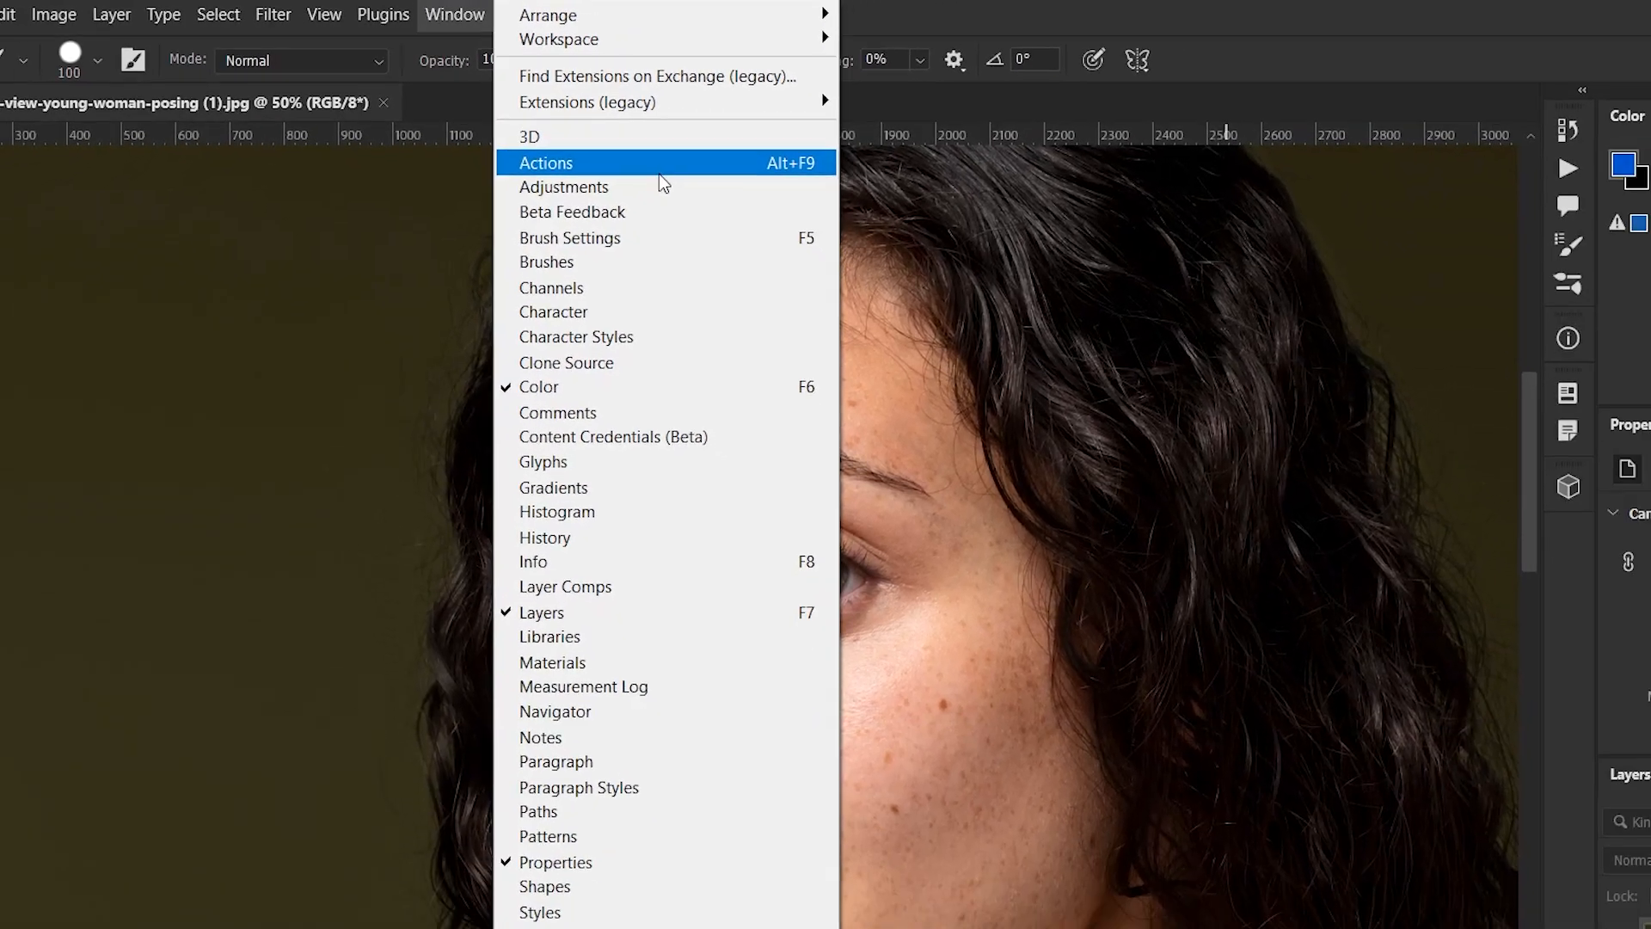
pyautogui.click(752, 217)
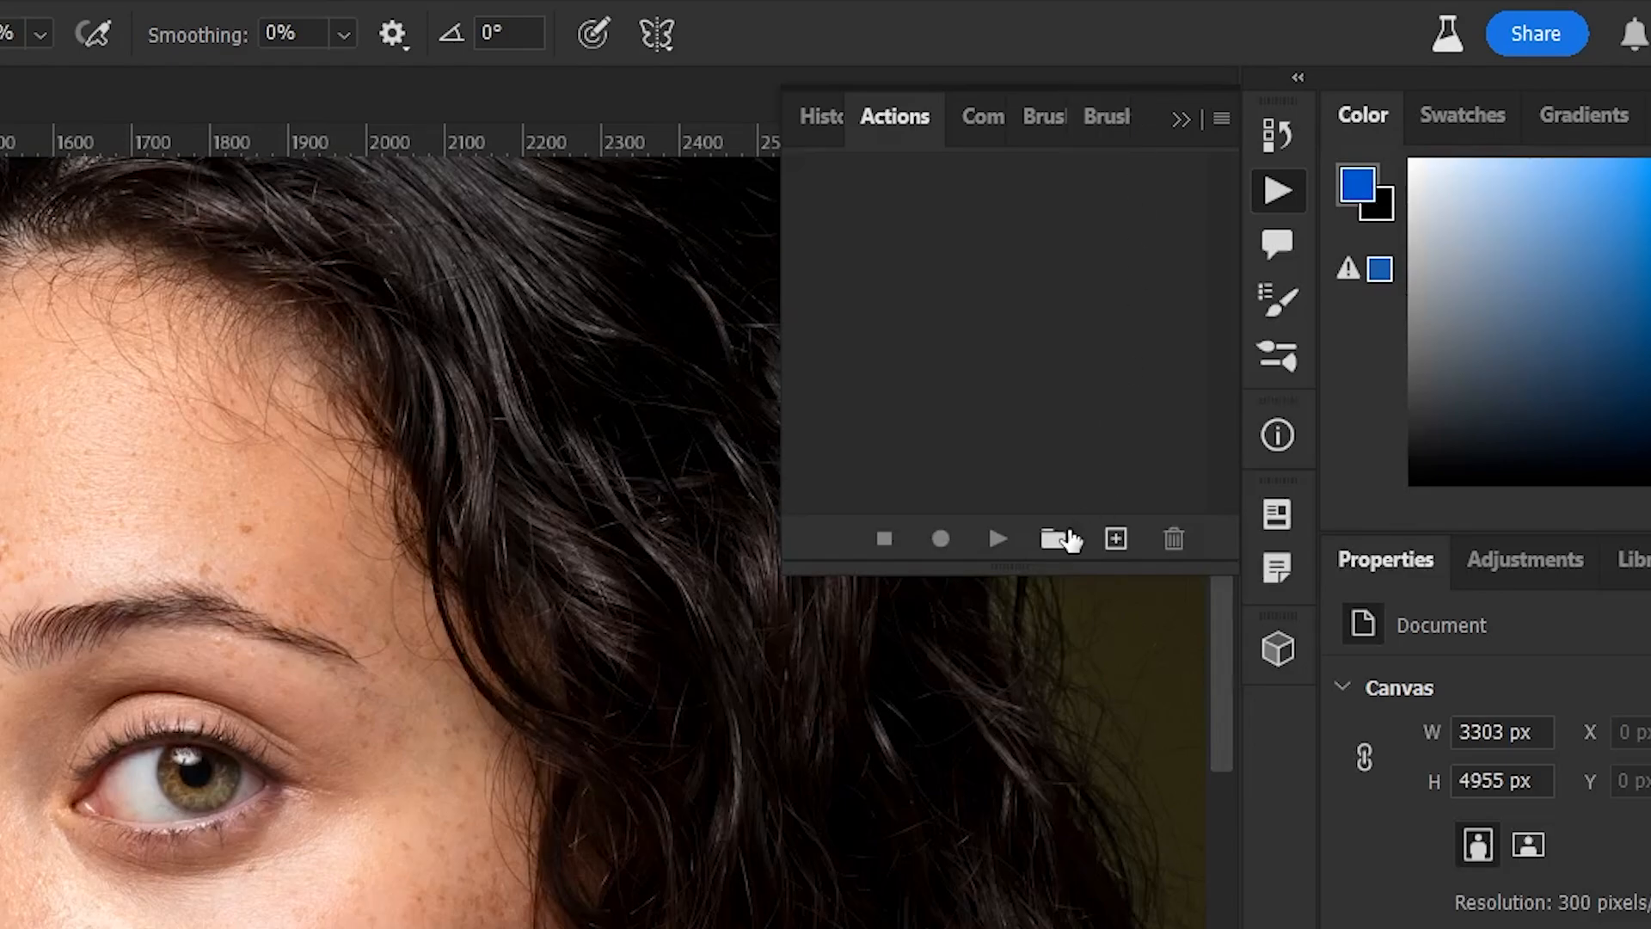
pyautogui.click(1230, 117)
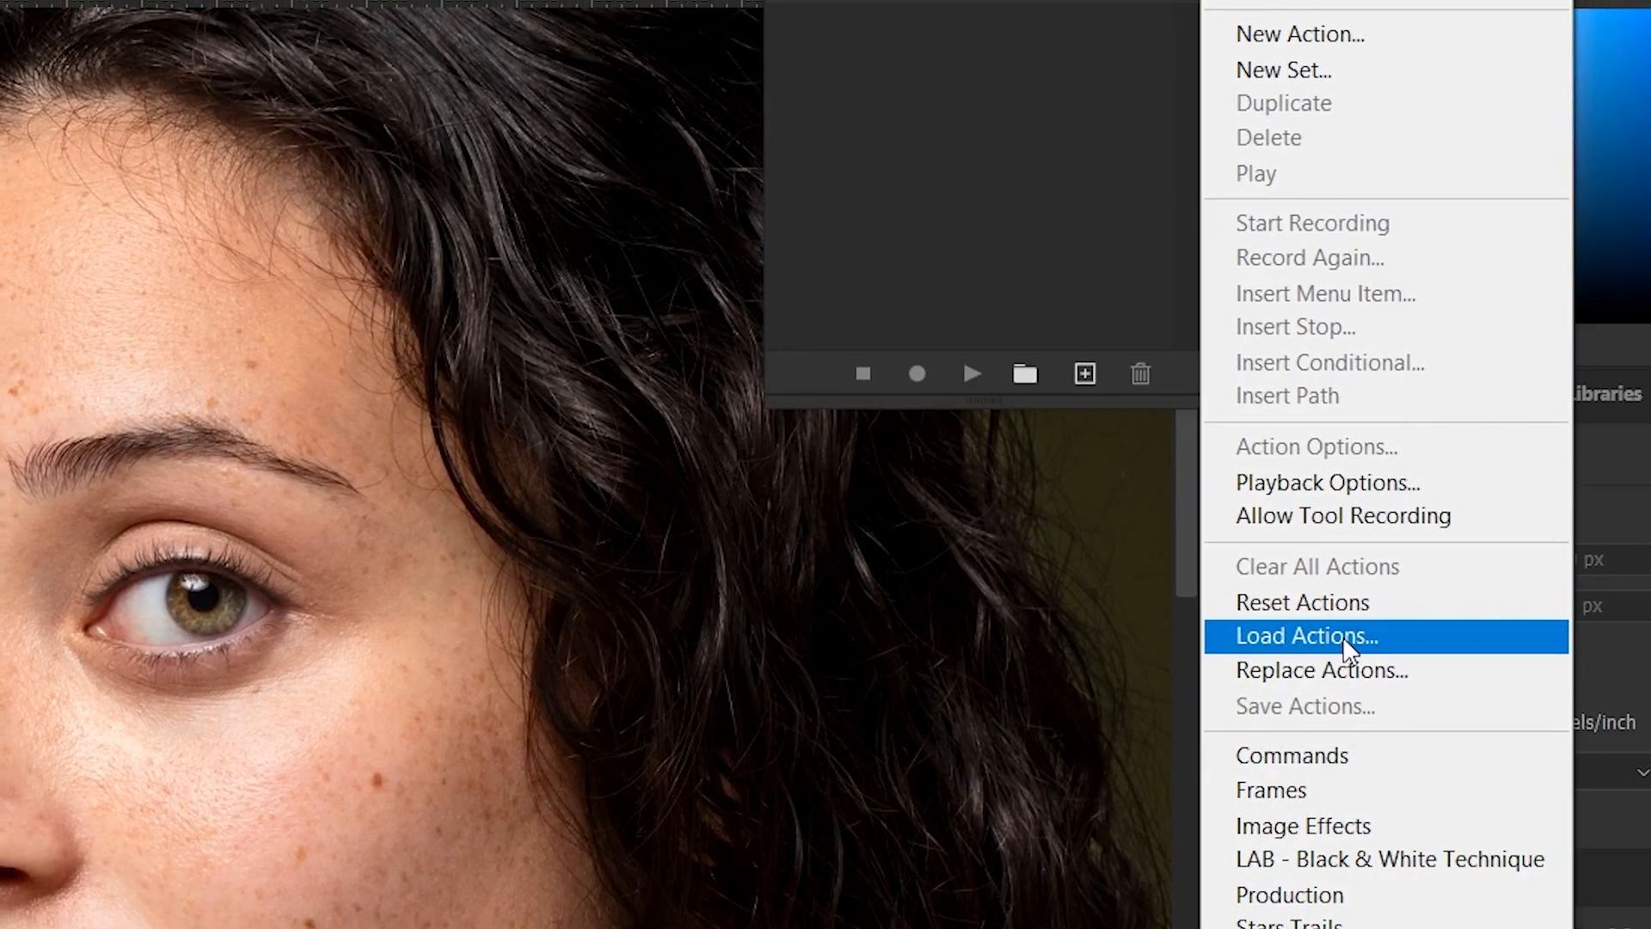
pyautogui.click(1331, 641)
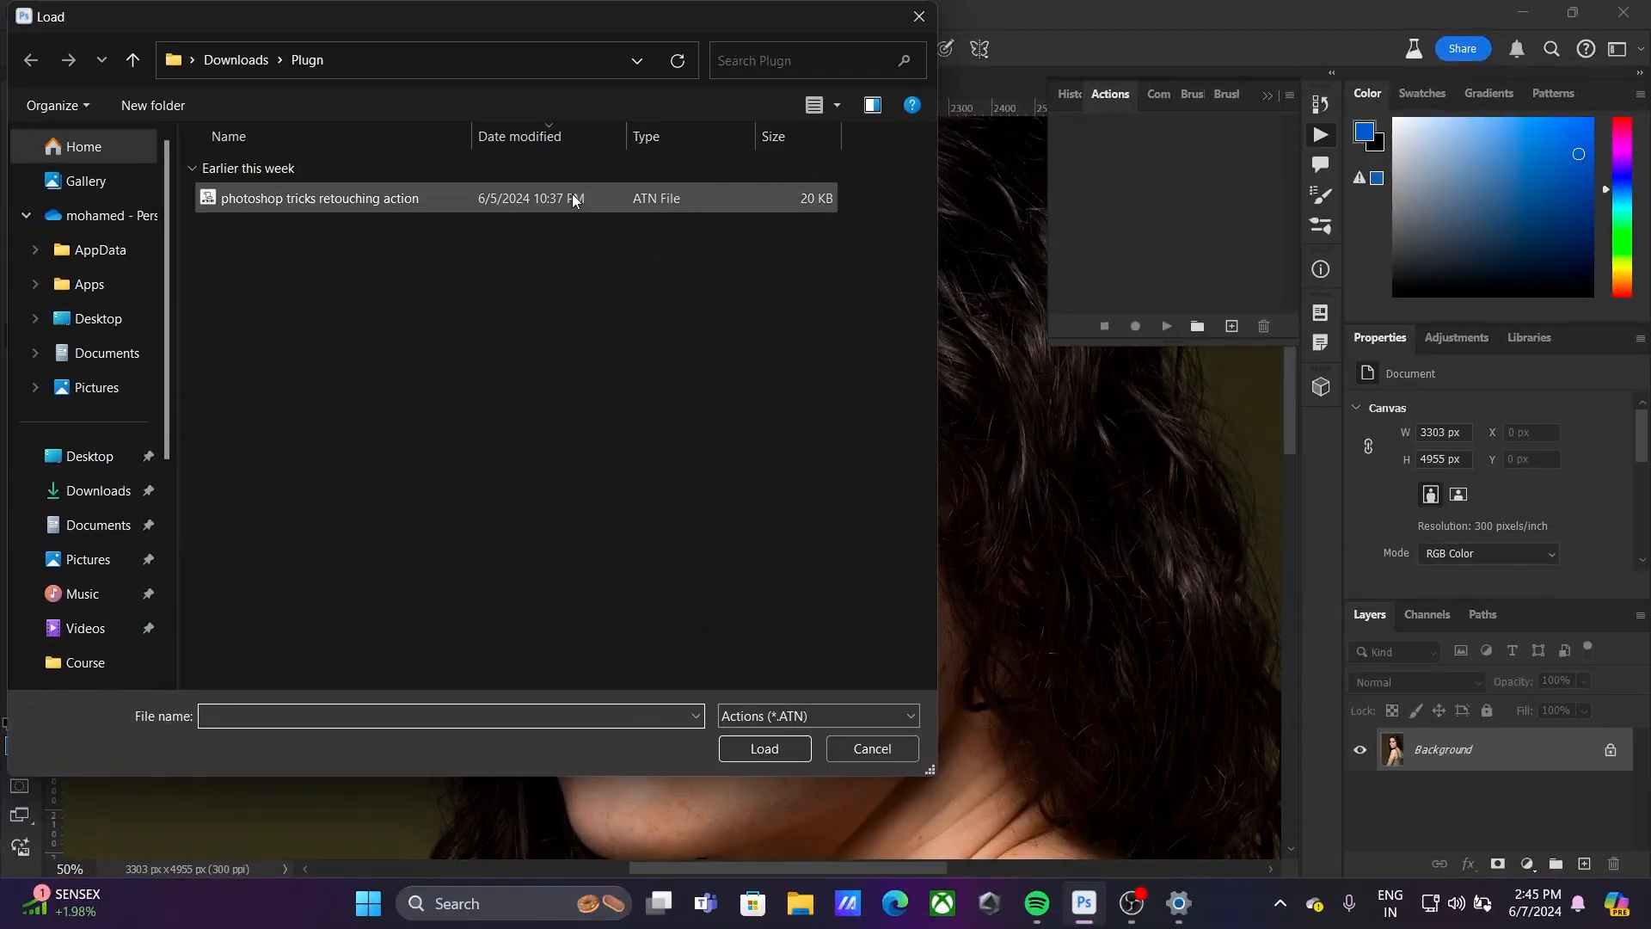
pyautogui.click(606, 220)
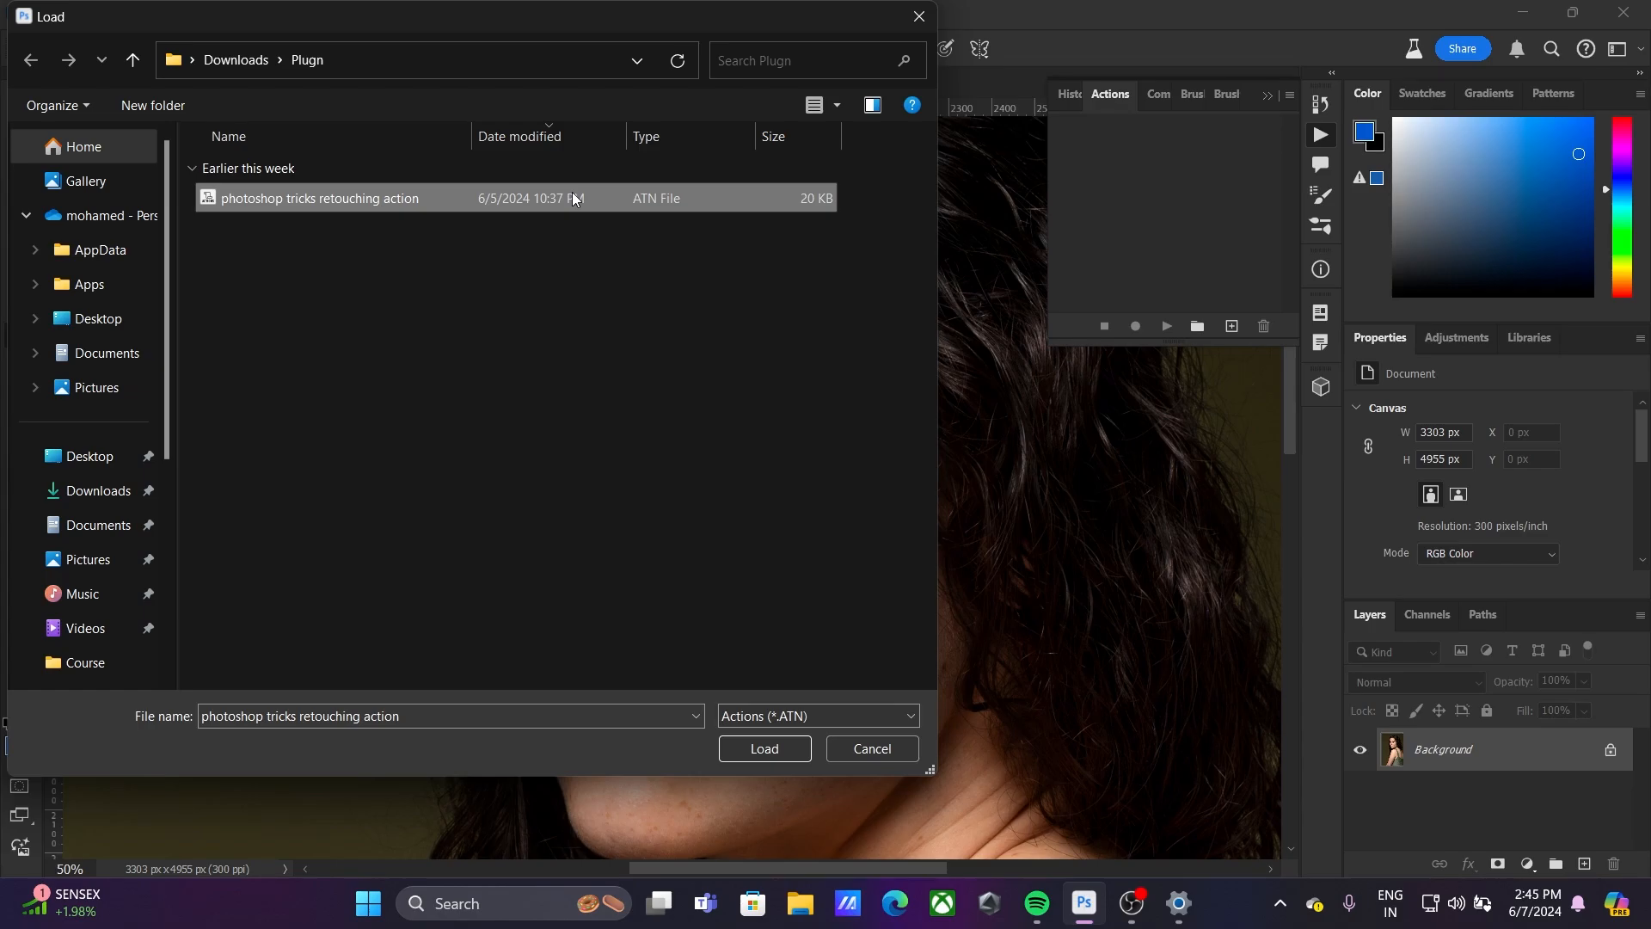
pyautogui.doubleClick(574, 199)
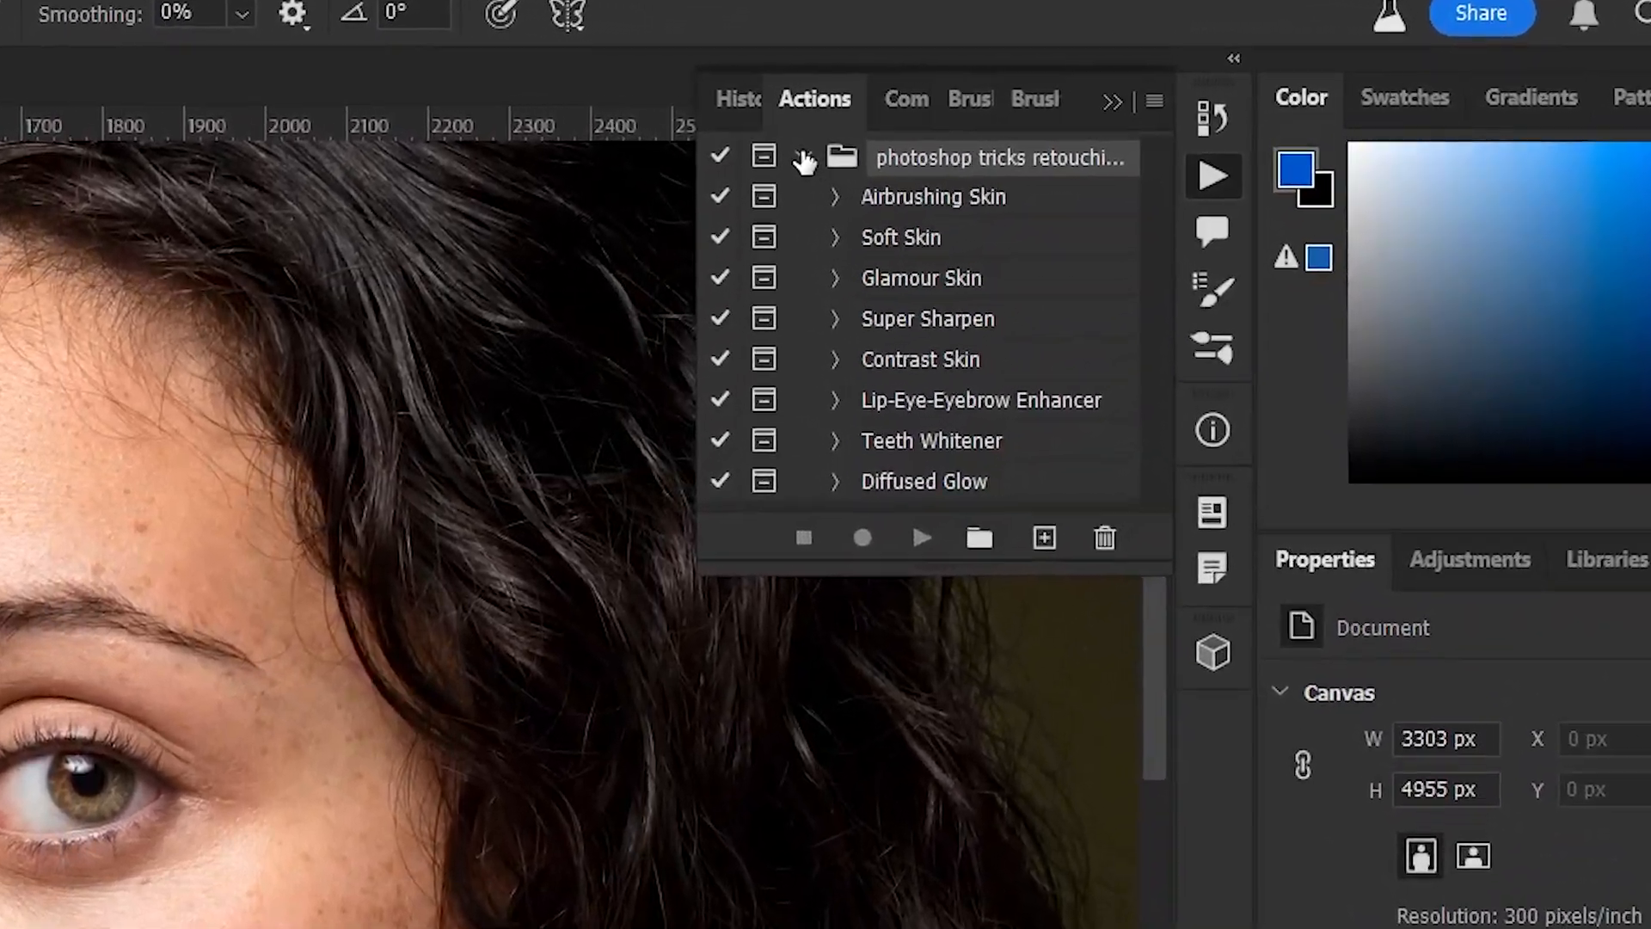
pyautogui.click(804, 160)
pyautogui.click(804, 160)
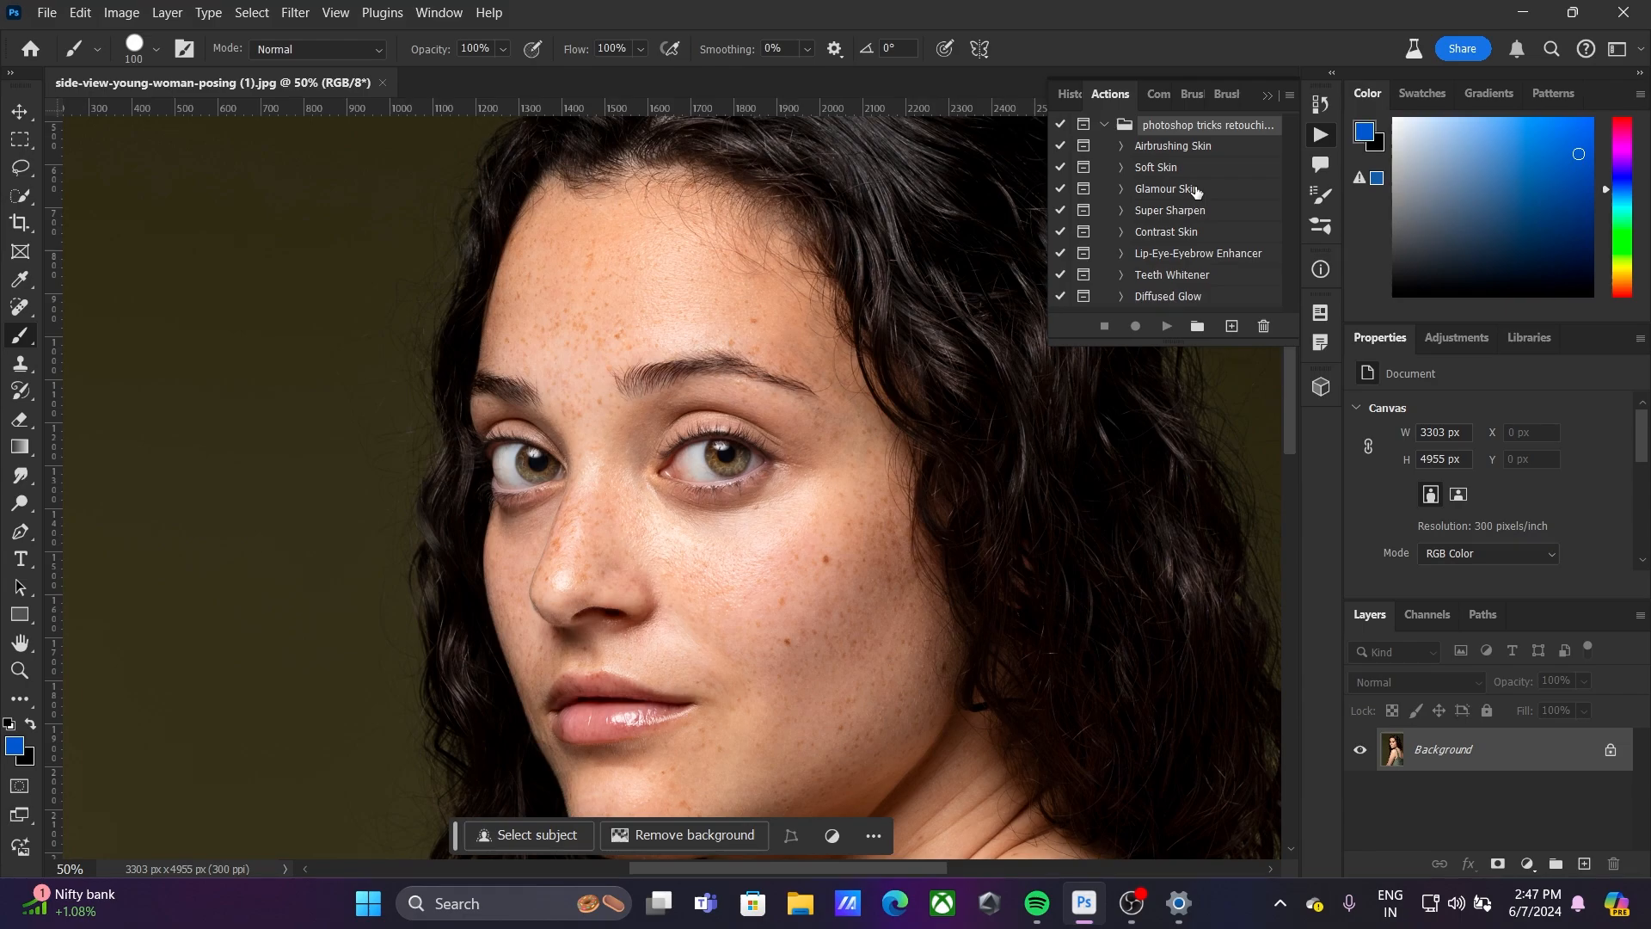
# Play the Glamour Skin action, dismiss its painting message, and collapse the action set
pyautogui.click(1195, 191)
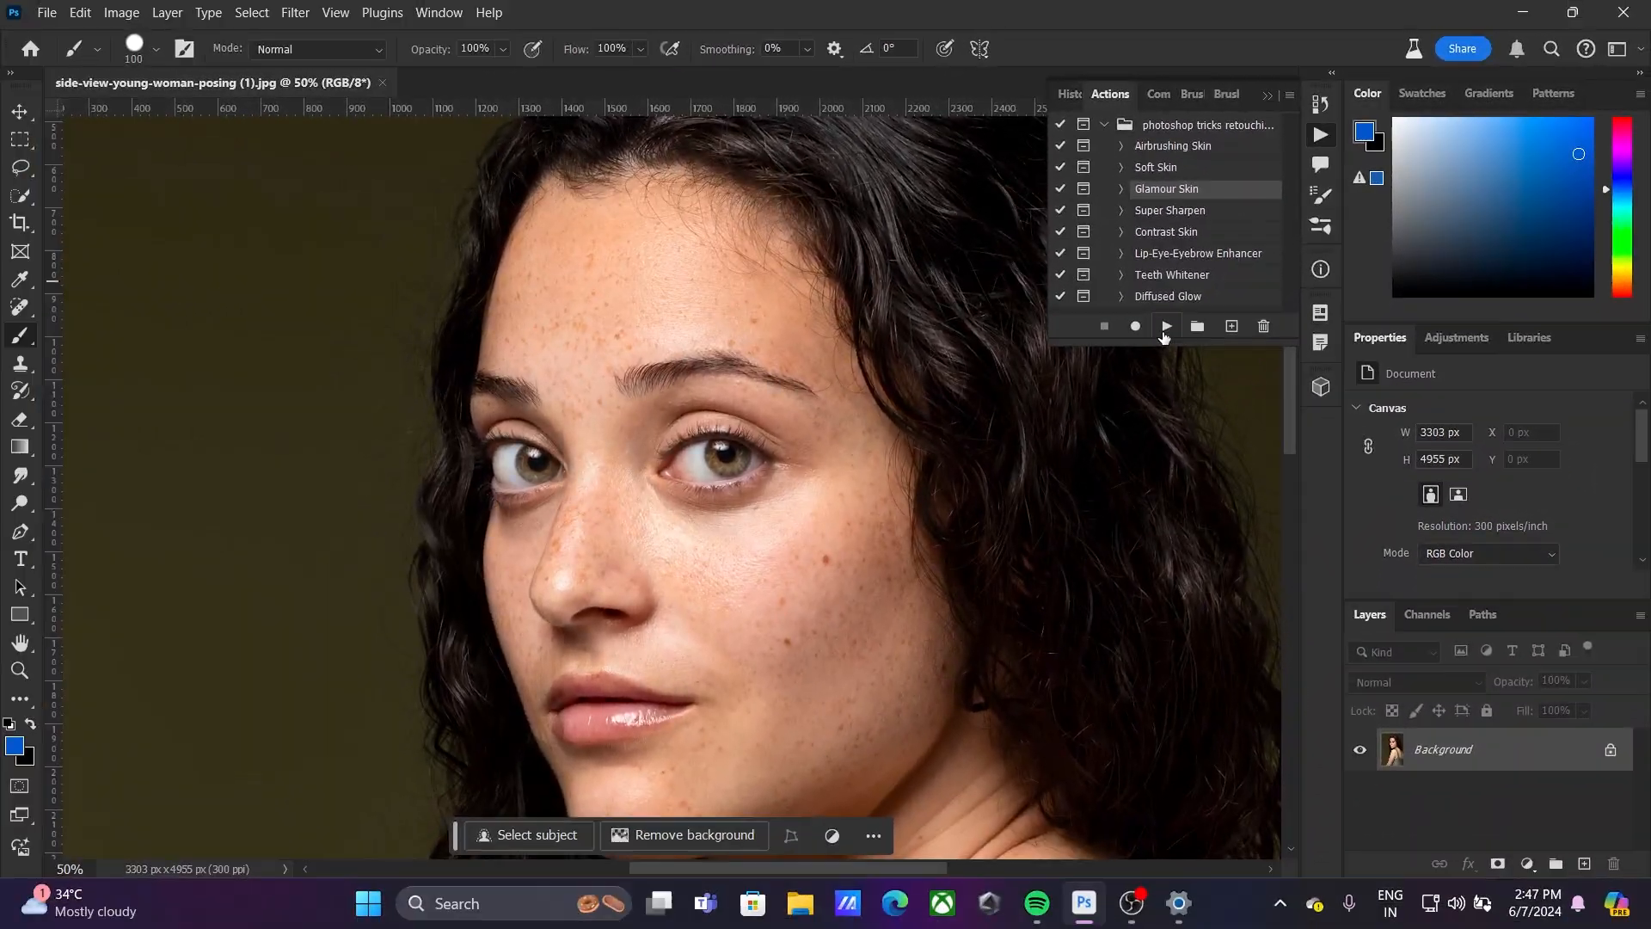
pyautogui.click(1166, 327)
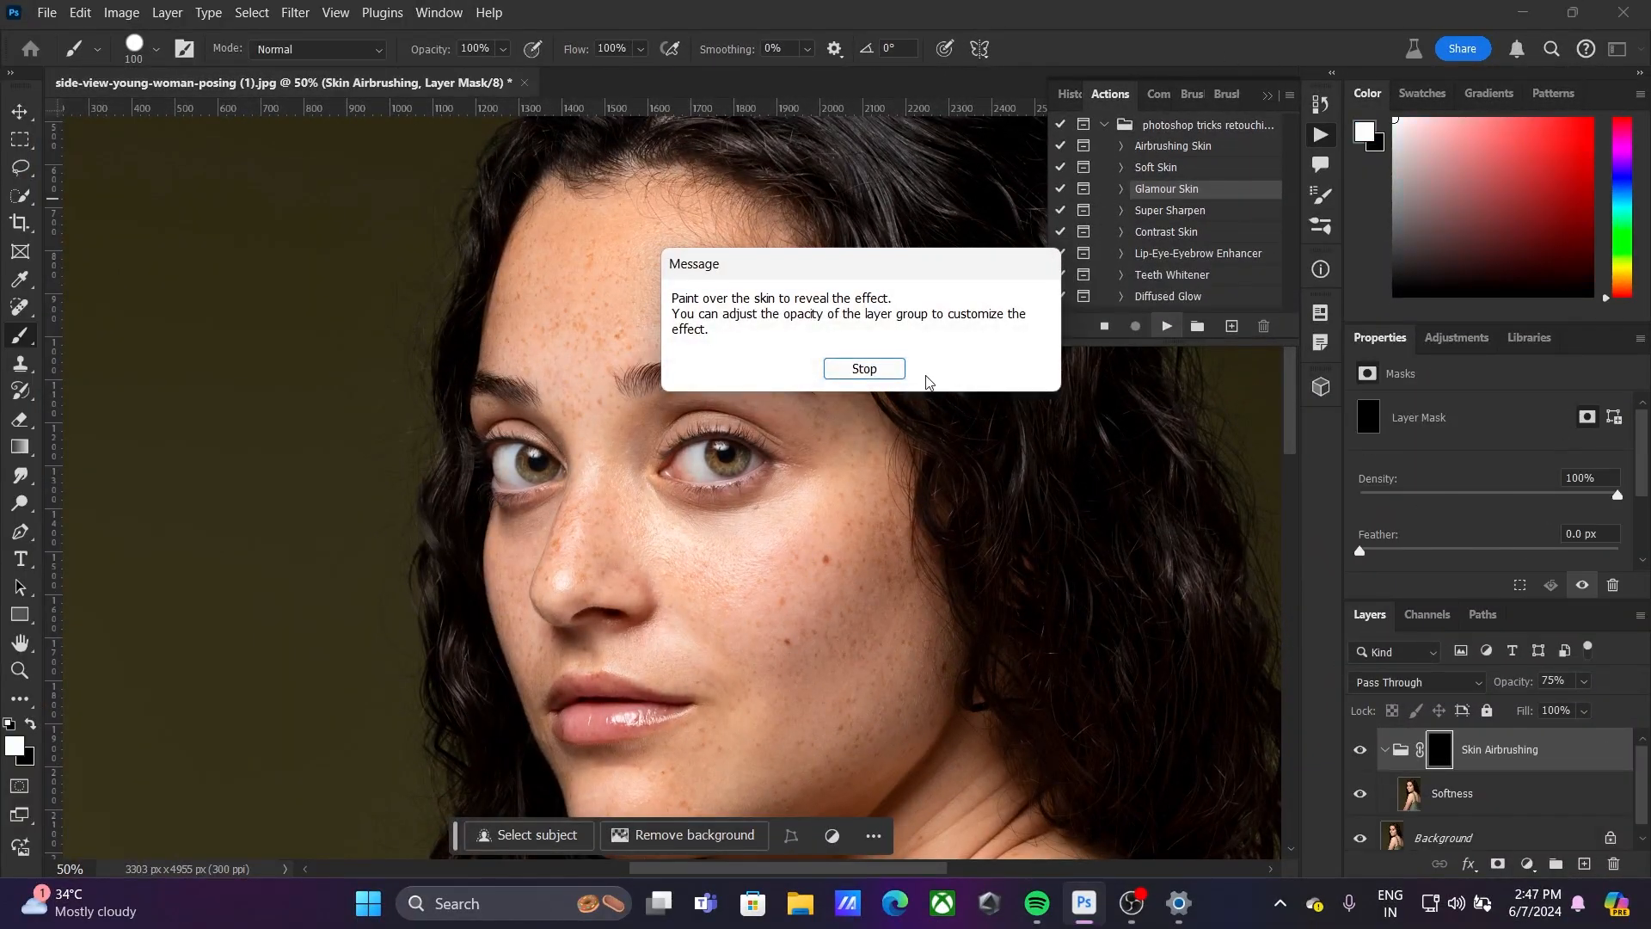
pyautogui.click(886, 369)
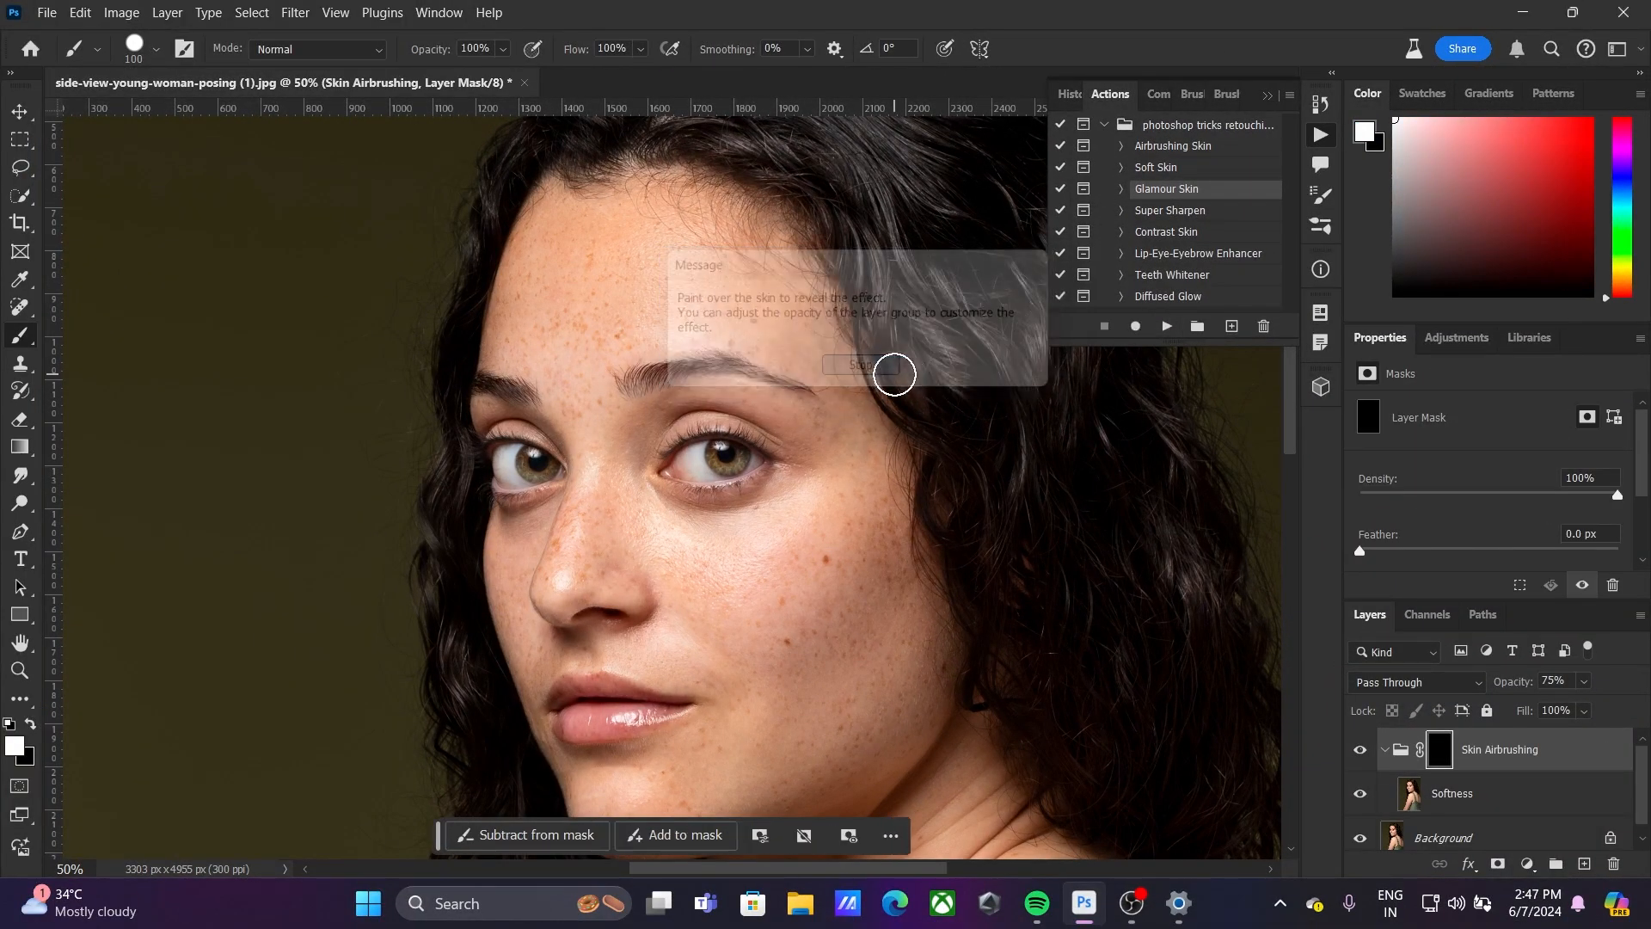
pyautogui.click(1103, 125)
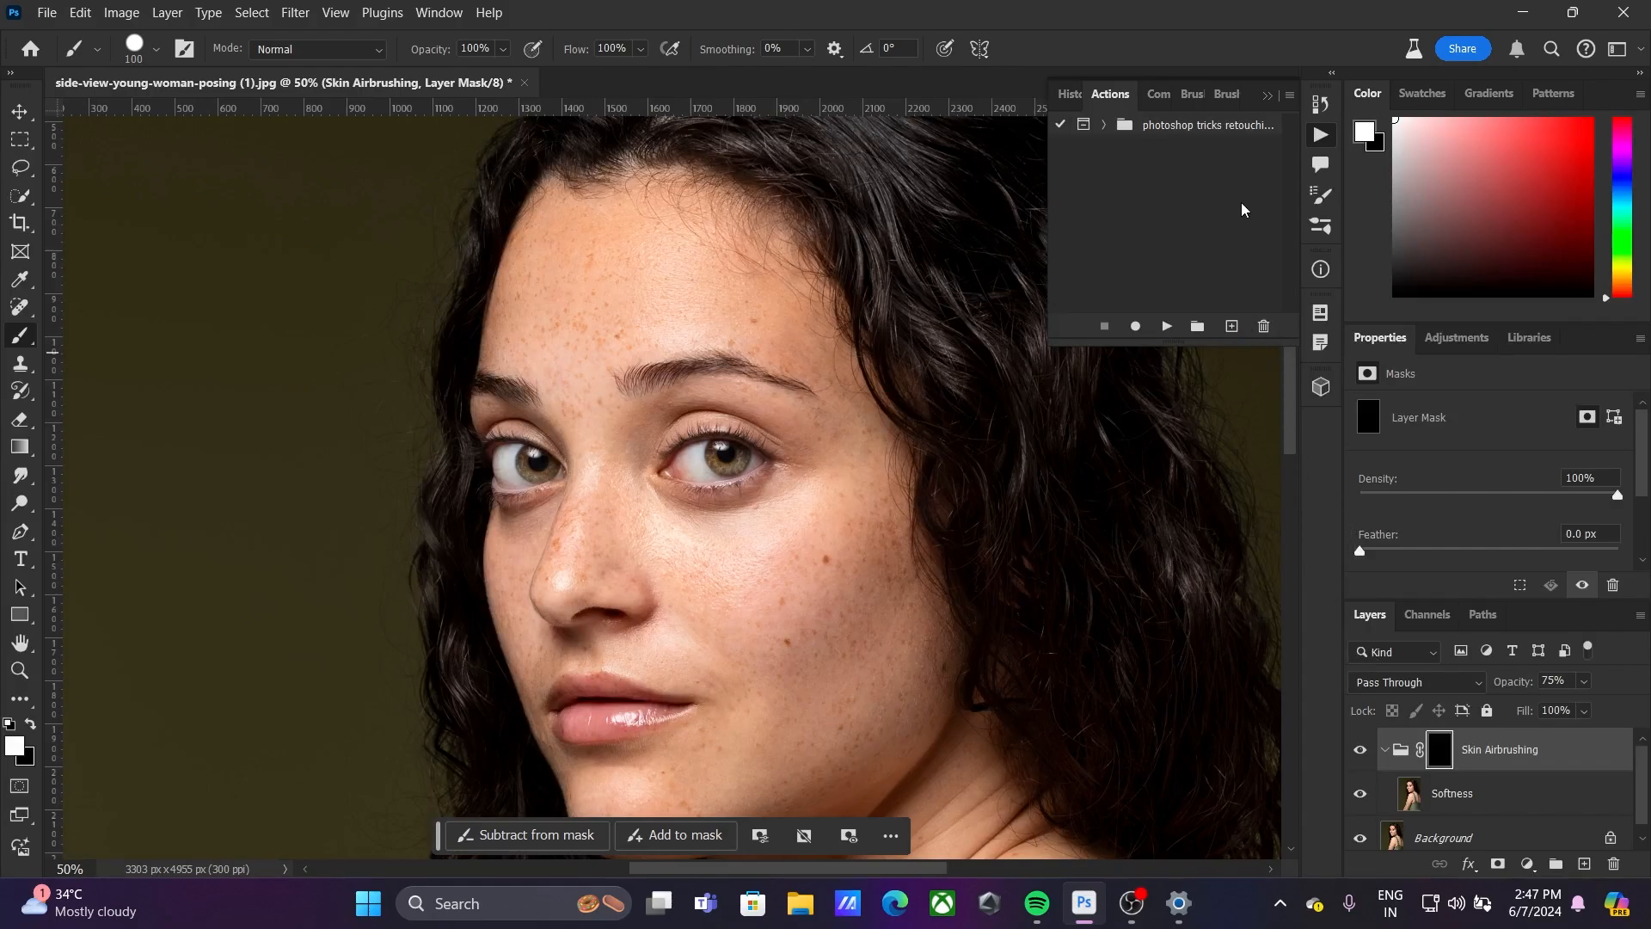
# Examine the contents of the Skin Airbrushing group and toggle the group's visibility off and on
pyautogui.click(1385, 752)
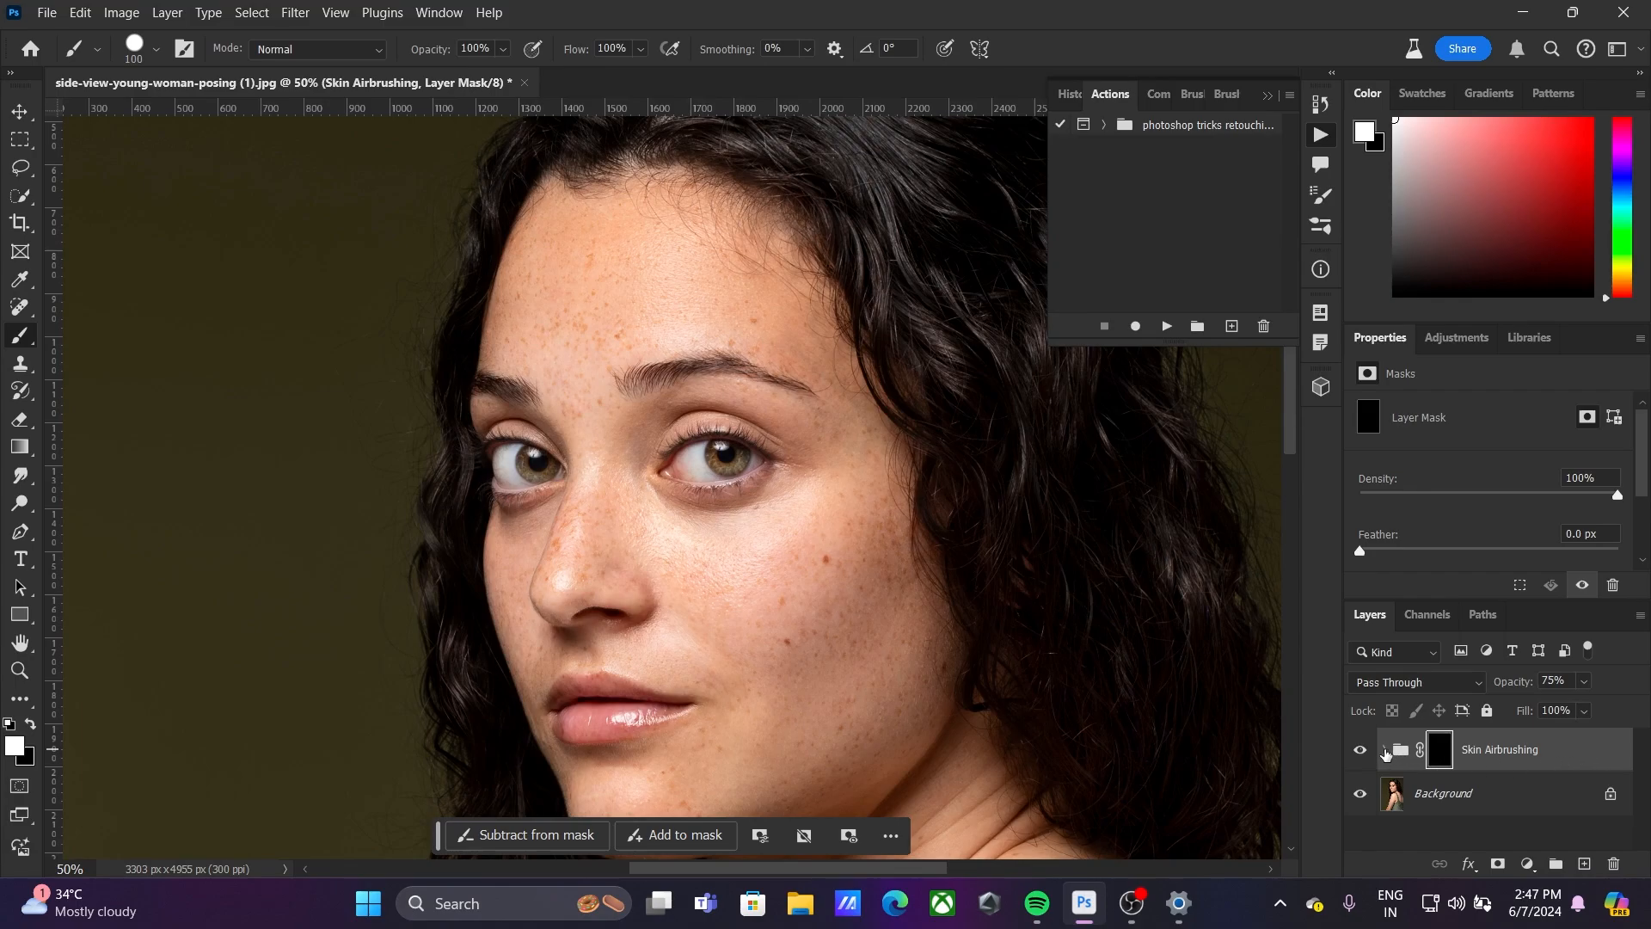
pyautogui.click(1385, 751)
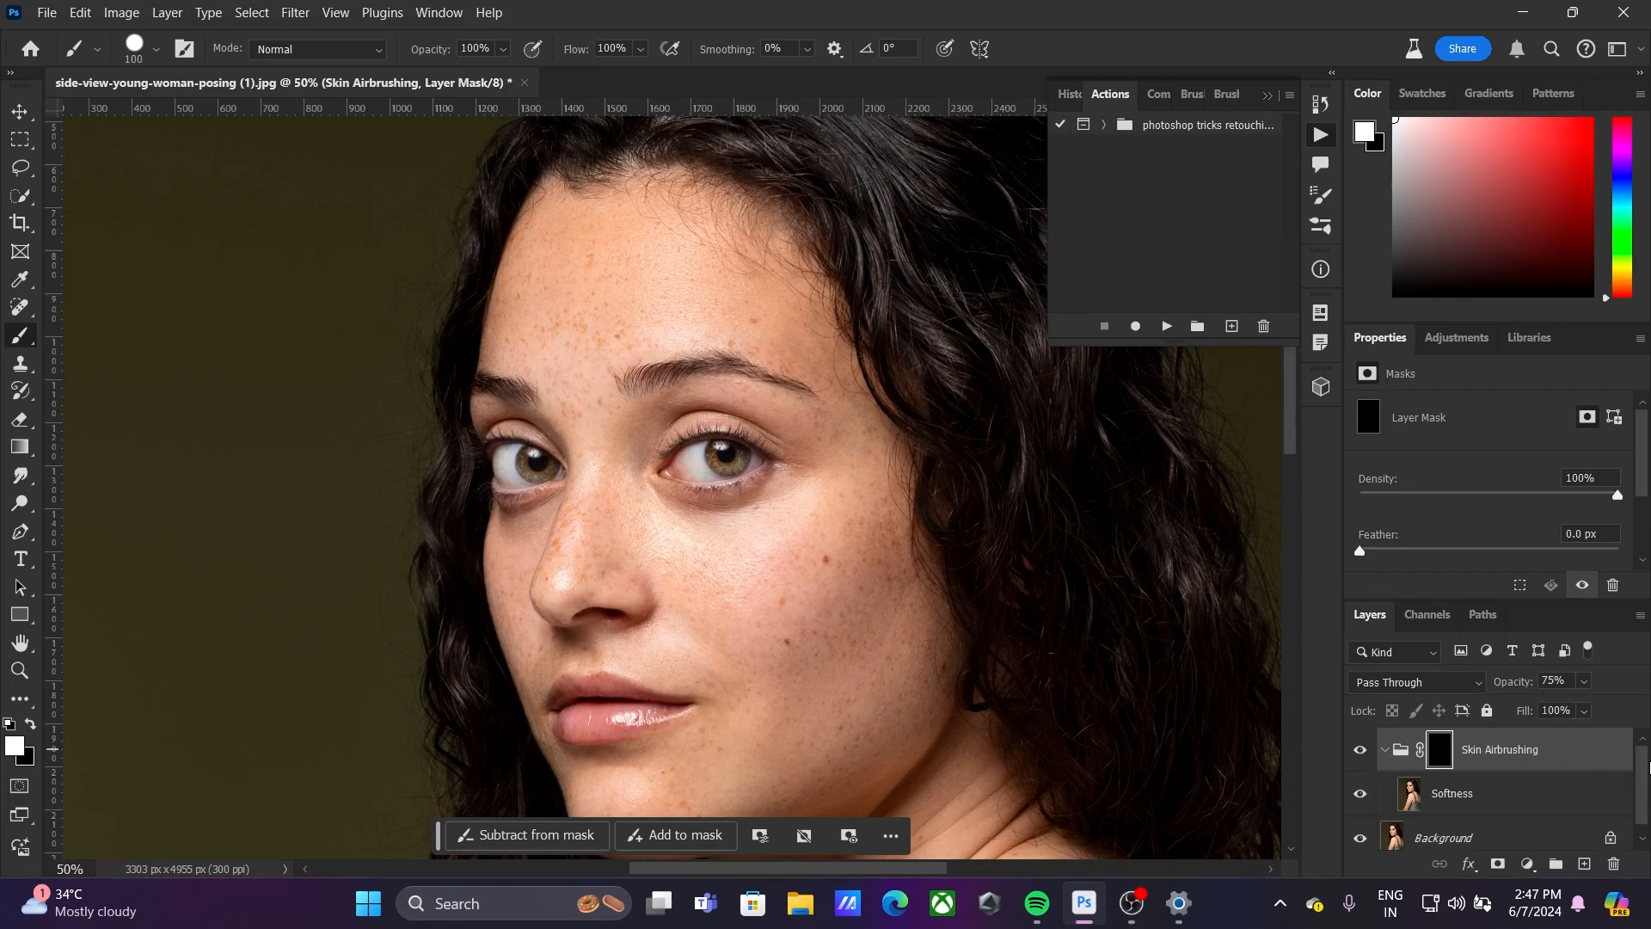
pyautogui.moveTo(1649, 764); pyautogui.dragTo(1650, 800)
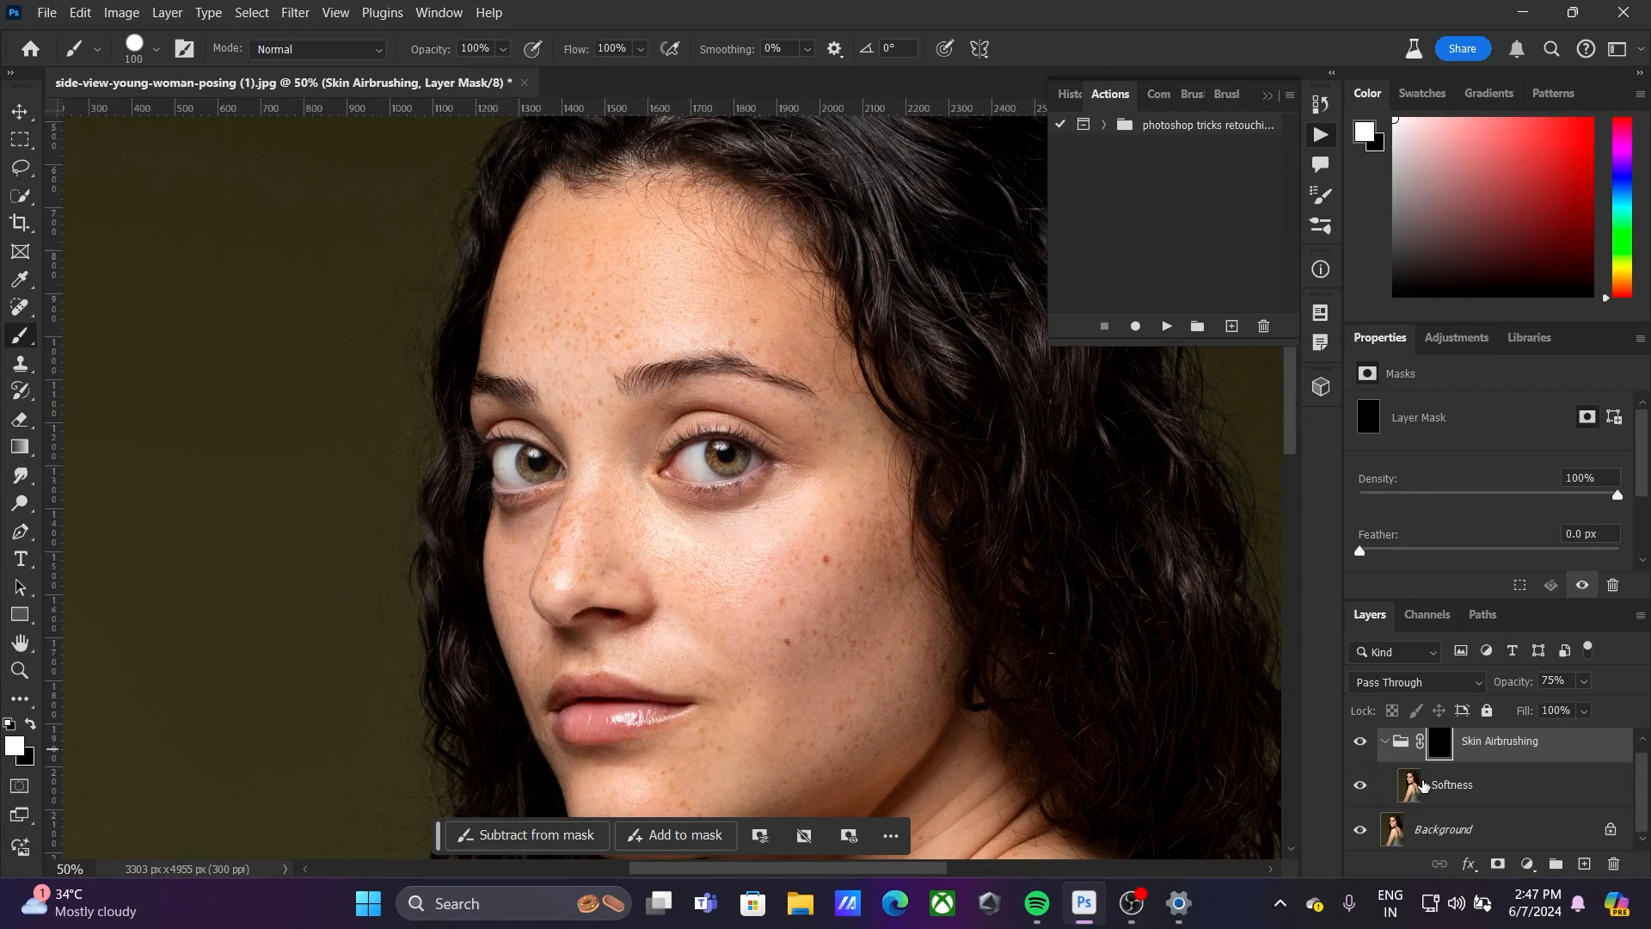
pyautogui.click(1359, 748)
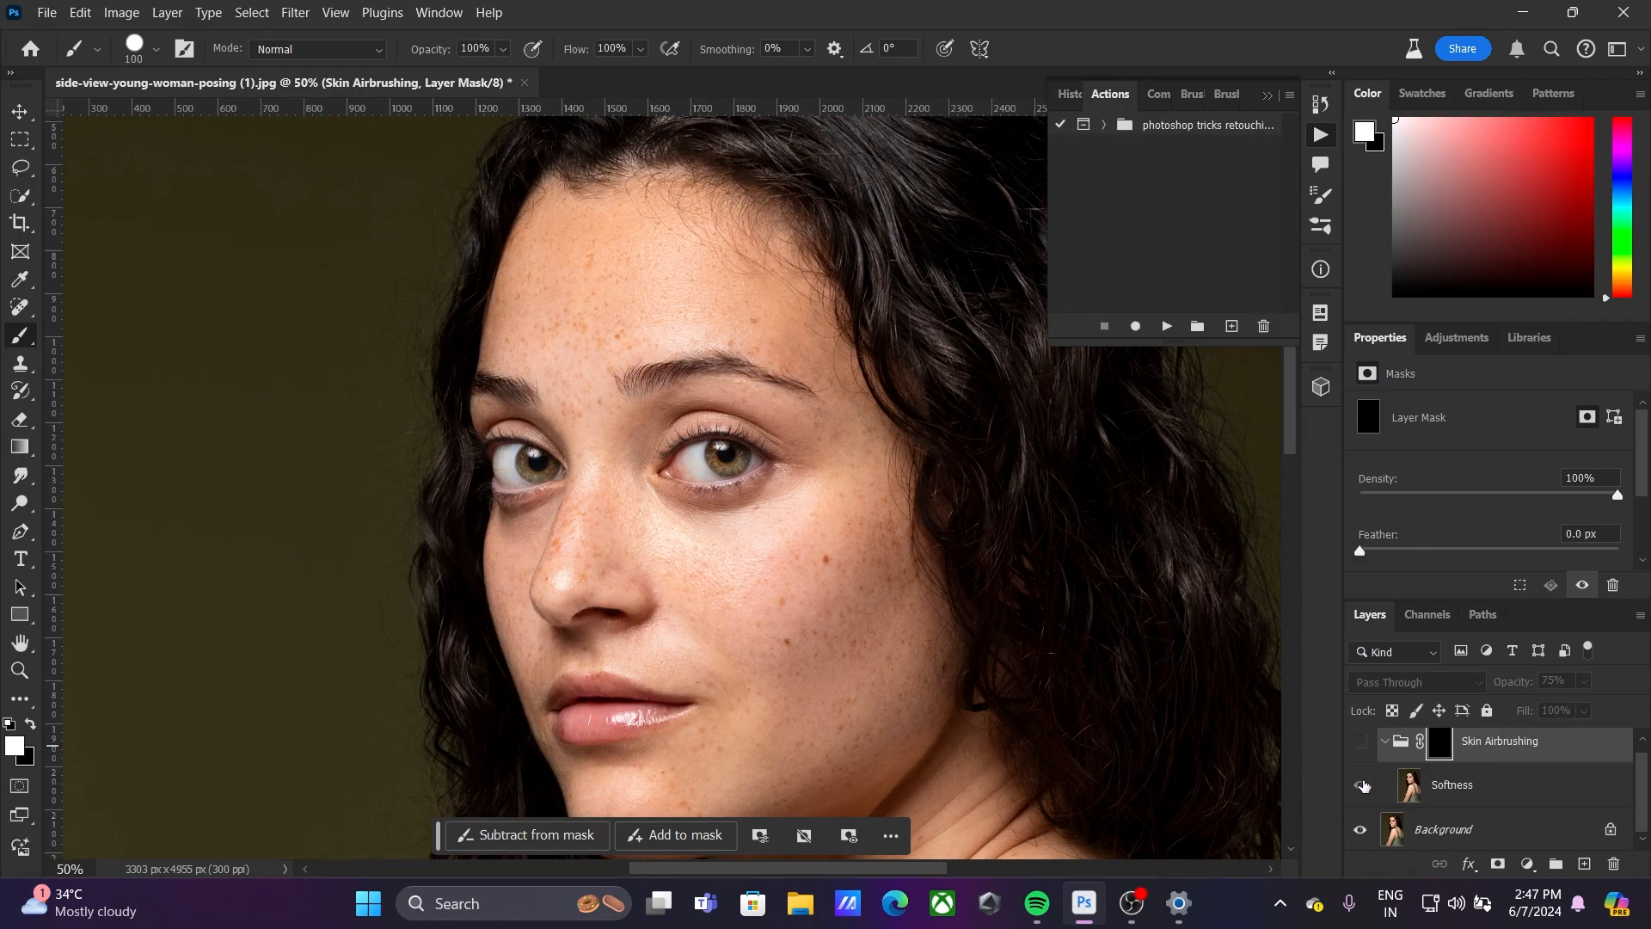
pyautogui.click(1360, 739)
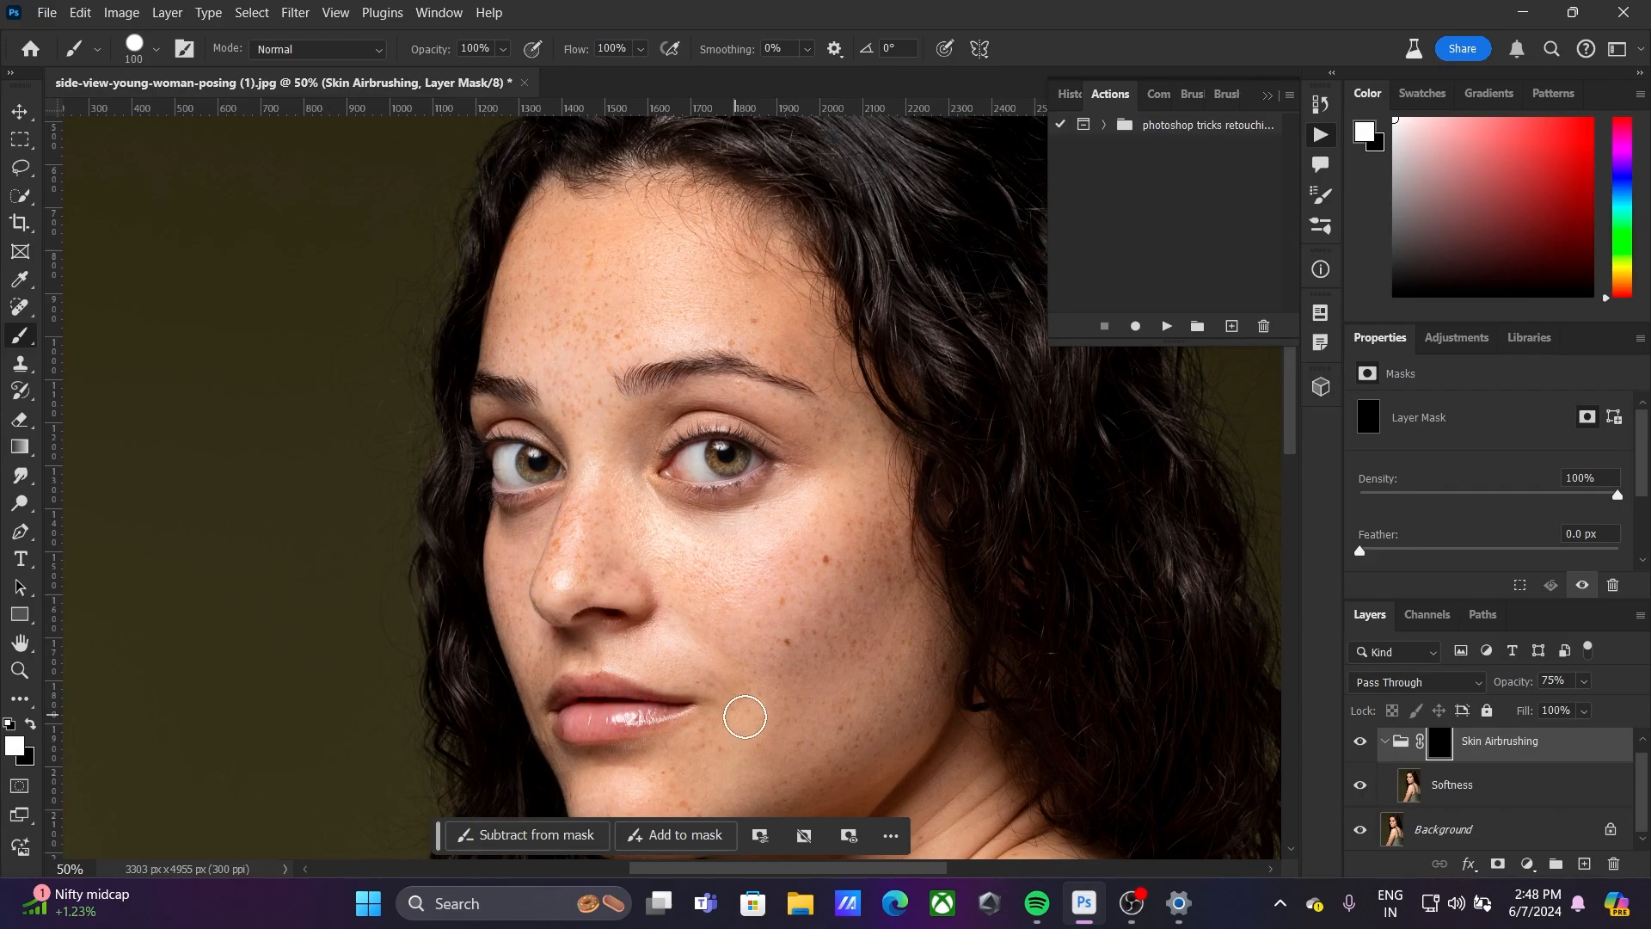
# Paint white with the Brush on the Skin Airbrushing mask over the large cheek area up toward the eye
pyautogui.moveTo(798, 653)
pyautogui.mouseDown()
pyautogui.moveTo(837, 562)
pyautogui.moveTo(745, 679)
pyautogui.moveTo(815, 567)
pyautogui.moveTo(770, 650)
pyautogui.moveTo(786, 733)
pyautogui.moveTo(858, 624)
pyautogui.moveTo(821, 761)
pyautogui.mouseUp()
pyautogui.hotkey('ctrl', '+')
pyautogui.scroll(-3, 818, 755)
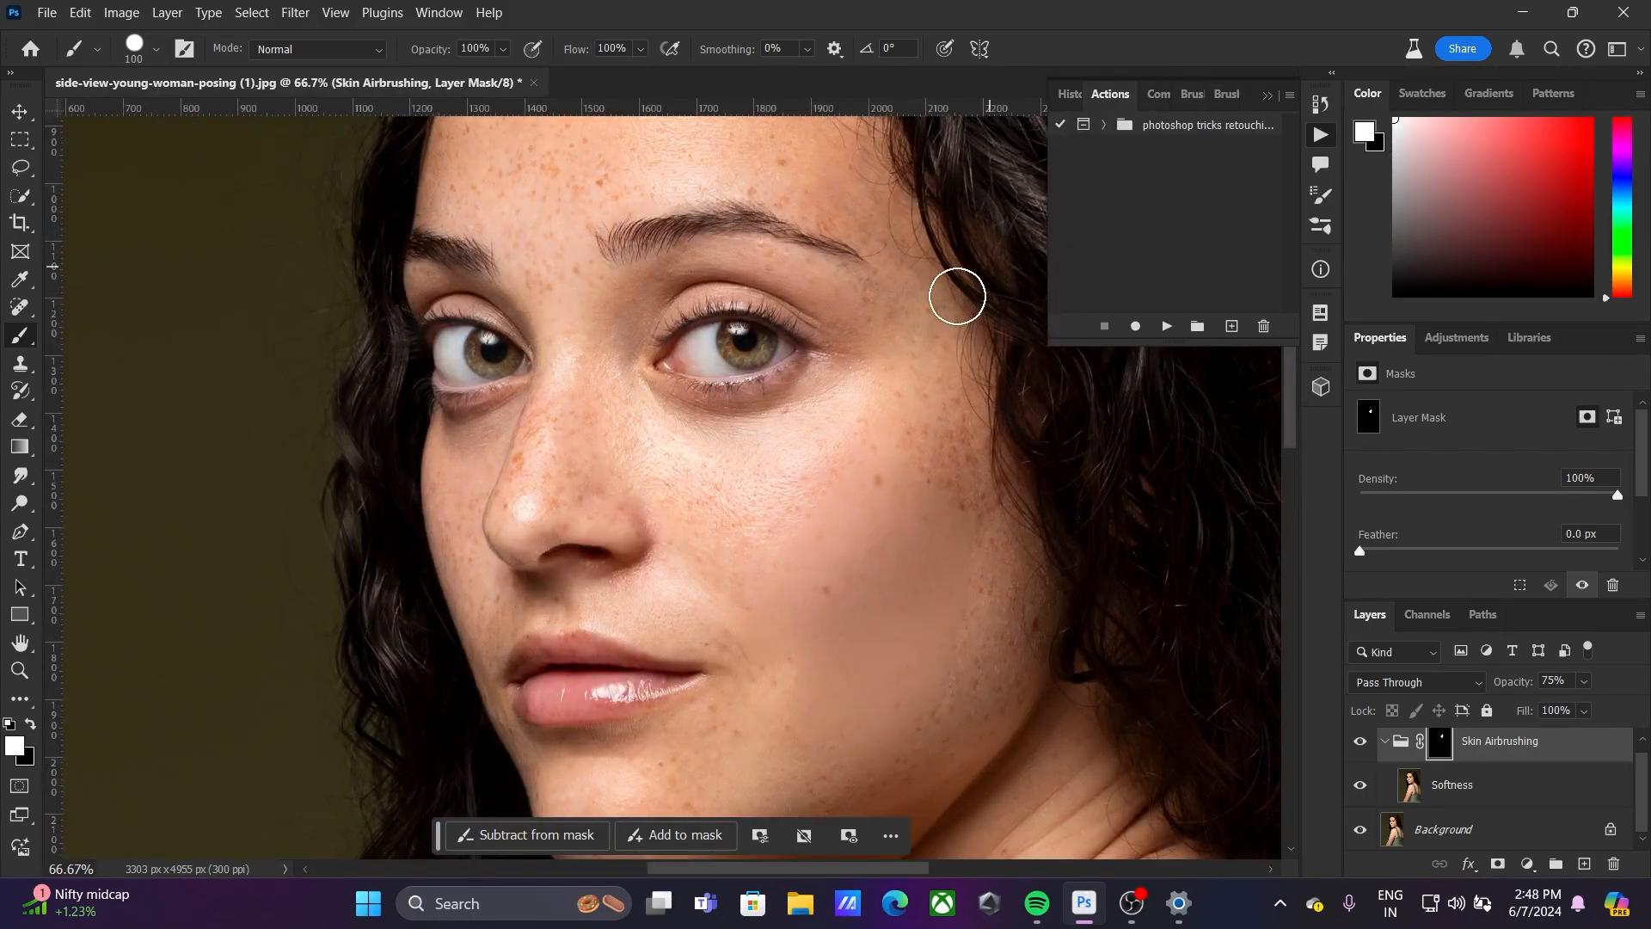
pyautogui.moveTo(754, 539)
pyautogui.mouseDown()
pyautogui.moveTo(907, 431)
pyautogui.moveTo(902, 479)
pyautogui.moveTo(971, 536)
pyautogui.moveTo(949, 419)
pyautogui.moveTo(983, 425)
pyautogui.moveTo(950, 516)
pyautogui.moveTo(845, 582)
pyautogui.moveTo(801, 524)
pyautogui.moveTo(727, 510)
pyautogui.moveTo(677, 435)
pyautogui.moveTo(654, 454)
pyautogui.moveTo(756, 475)
pyautogui.moveTo(840, 382)
pyautogui.mouseUp()
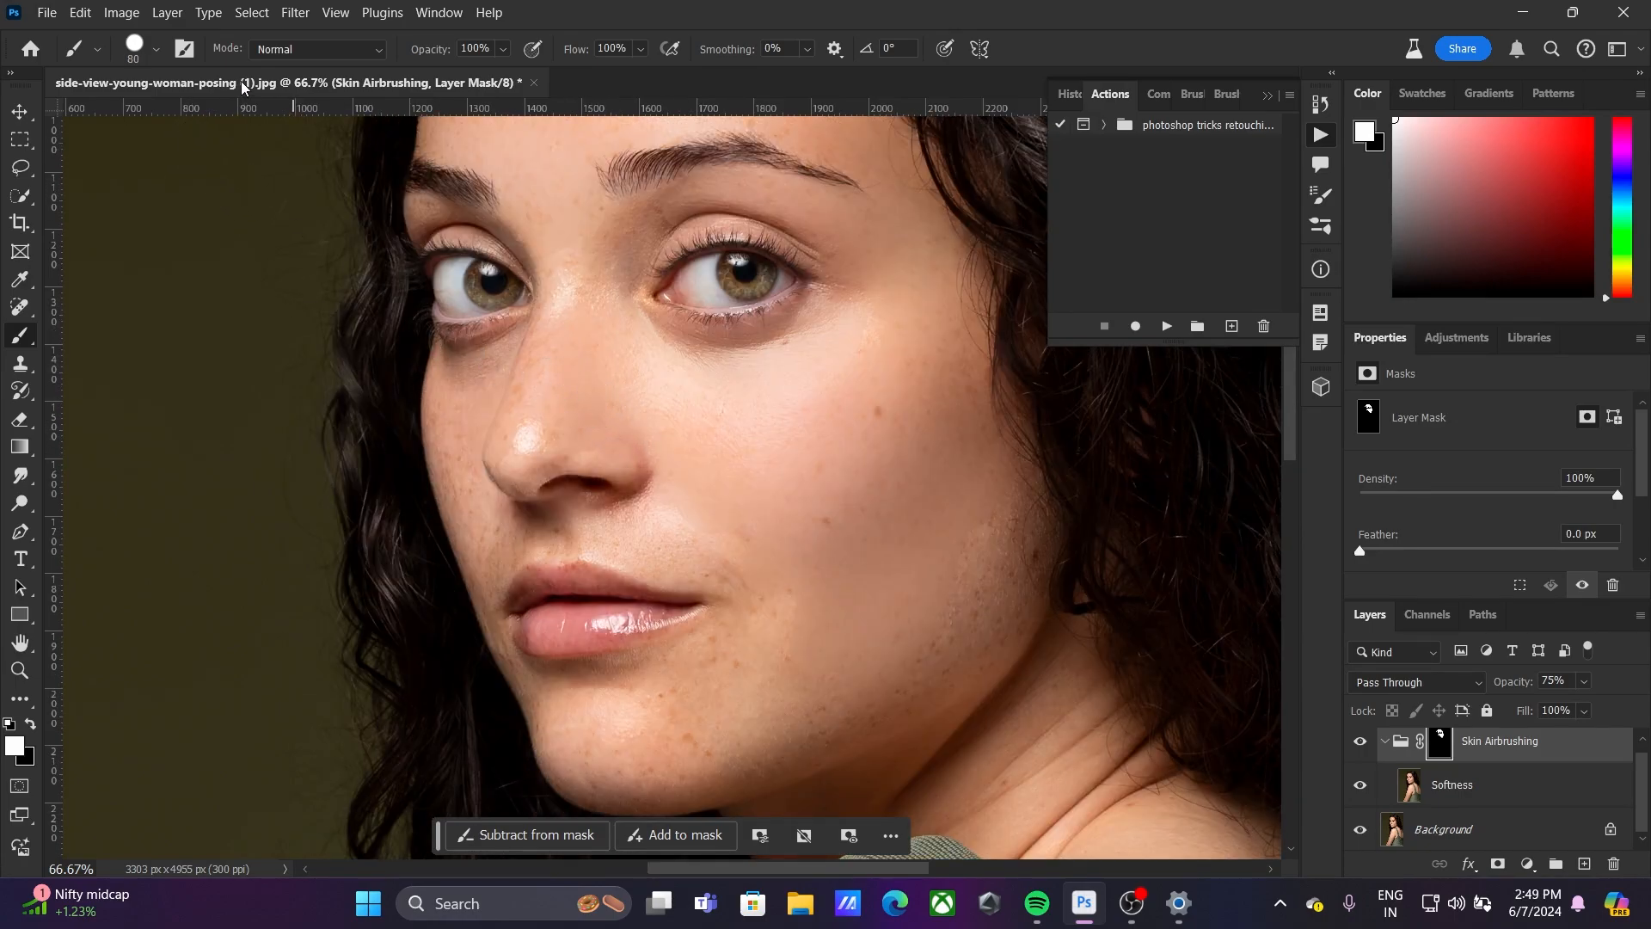
# Try a softer brush beside the nose by lowering its hardness, and restore the hardness to 100%
pyautogui.click(156, 49)
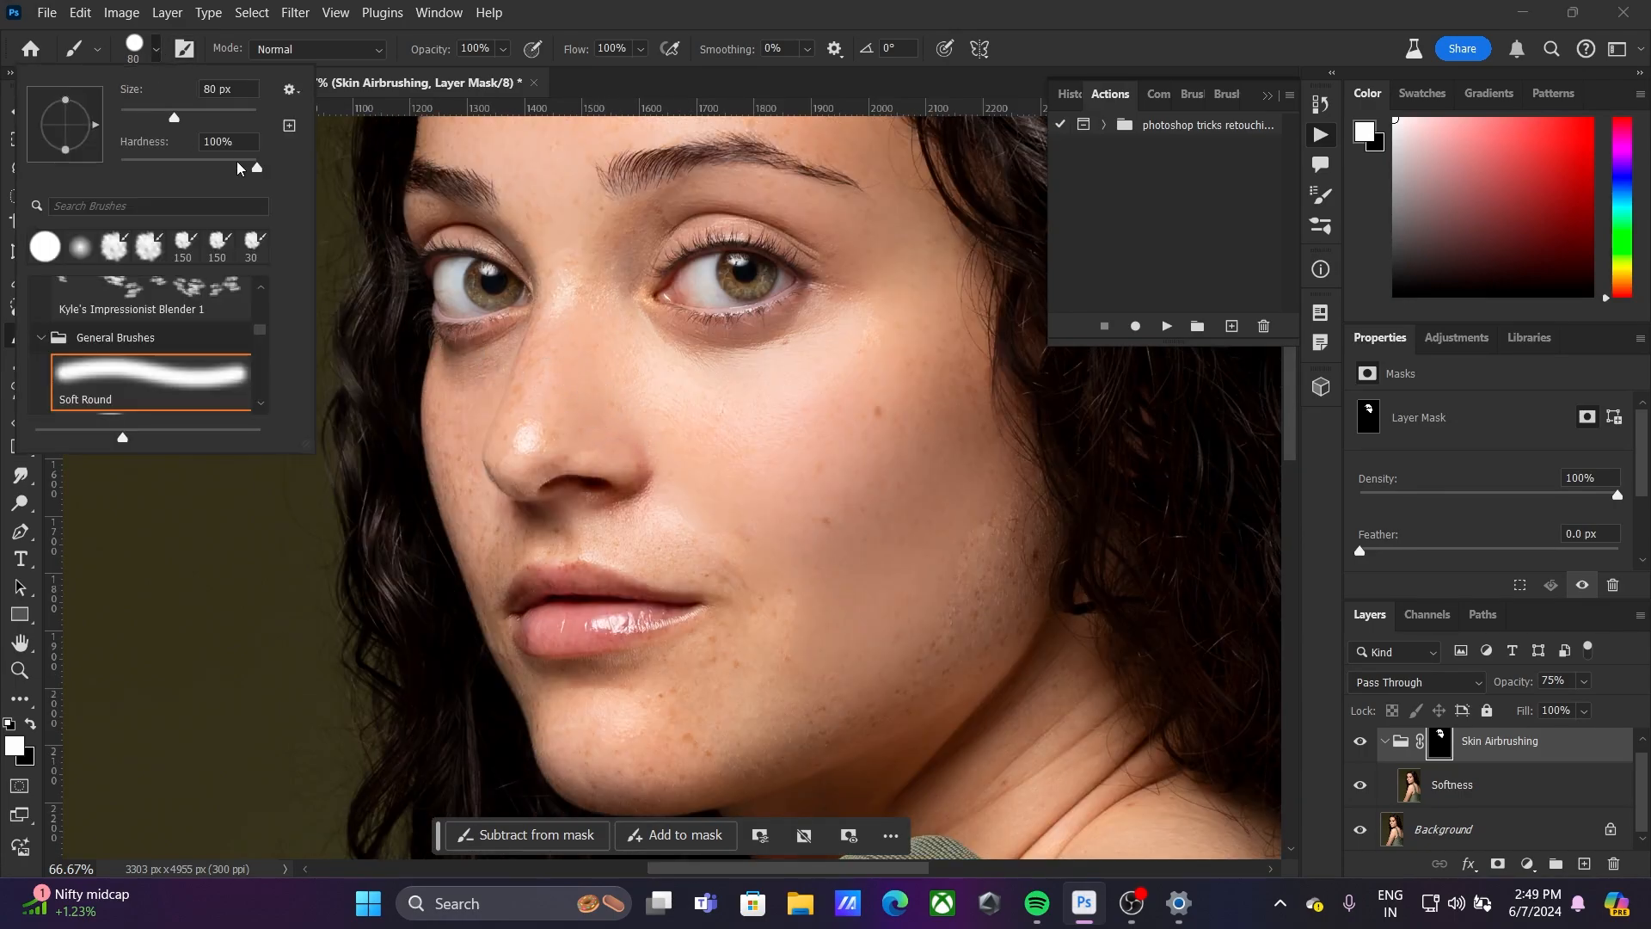
pyautogui.moveTo(240, 164); pyautogui.dragTo(212, 171)
pyautogui.moveTo(510, 375)
pyautogui.mouseDown()
pyautogui.moveTo(508, 424)
pyautogui.moveTo(527, 357)
pyautogui.moveTo(518, 450)
pyautogui.moveTo(532, 351)
pyautogui.mouseUp()
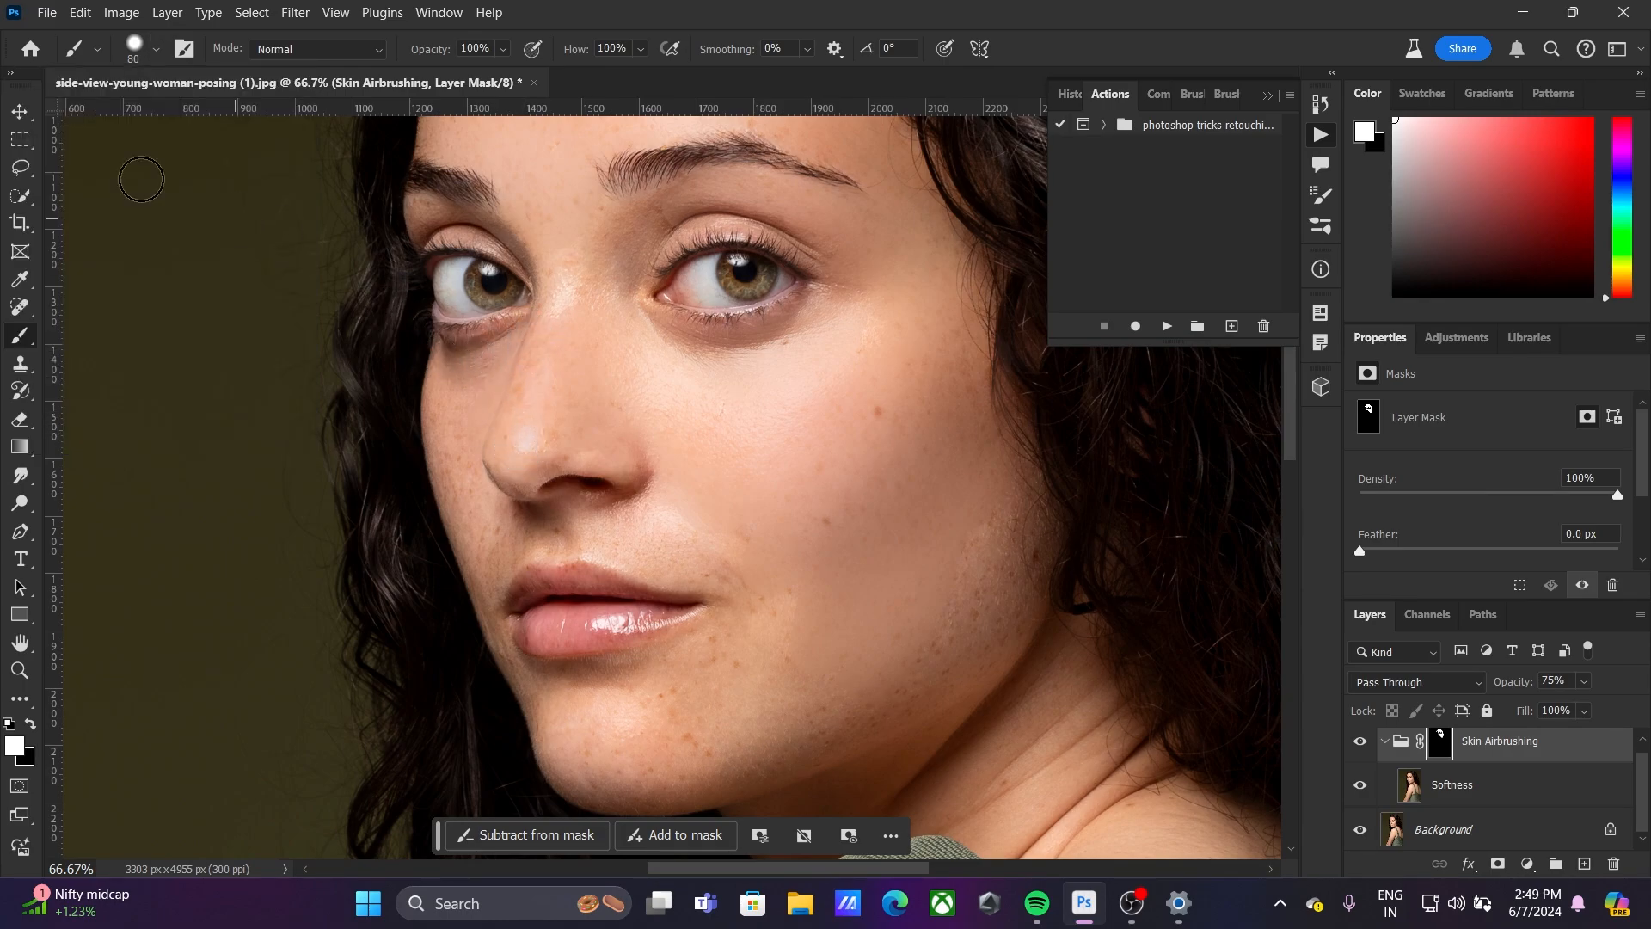
pyautogui.click(156, 51)
pyautogui.moveTo(210, 168); pyautogui.dragTo(276, 180)
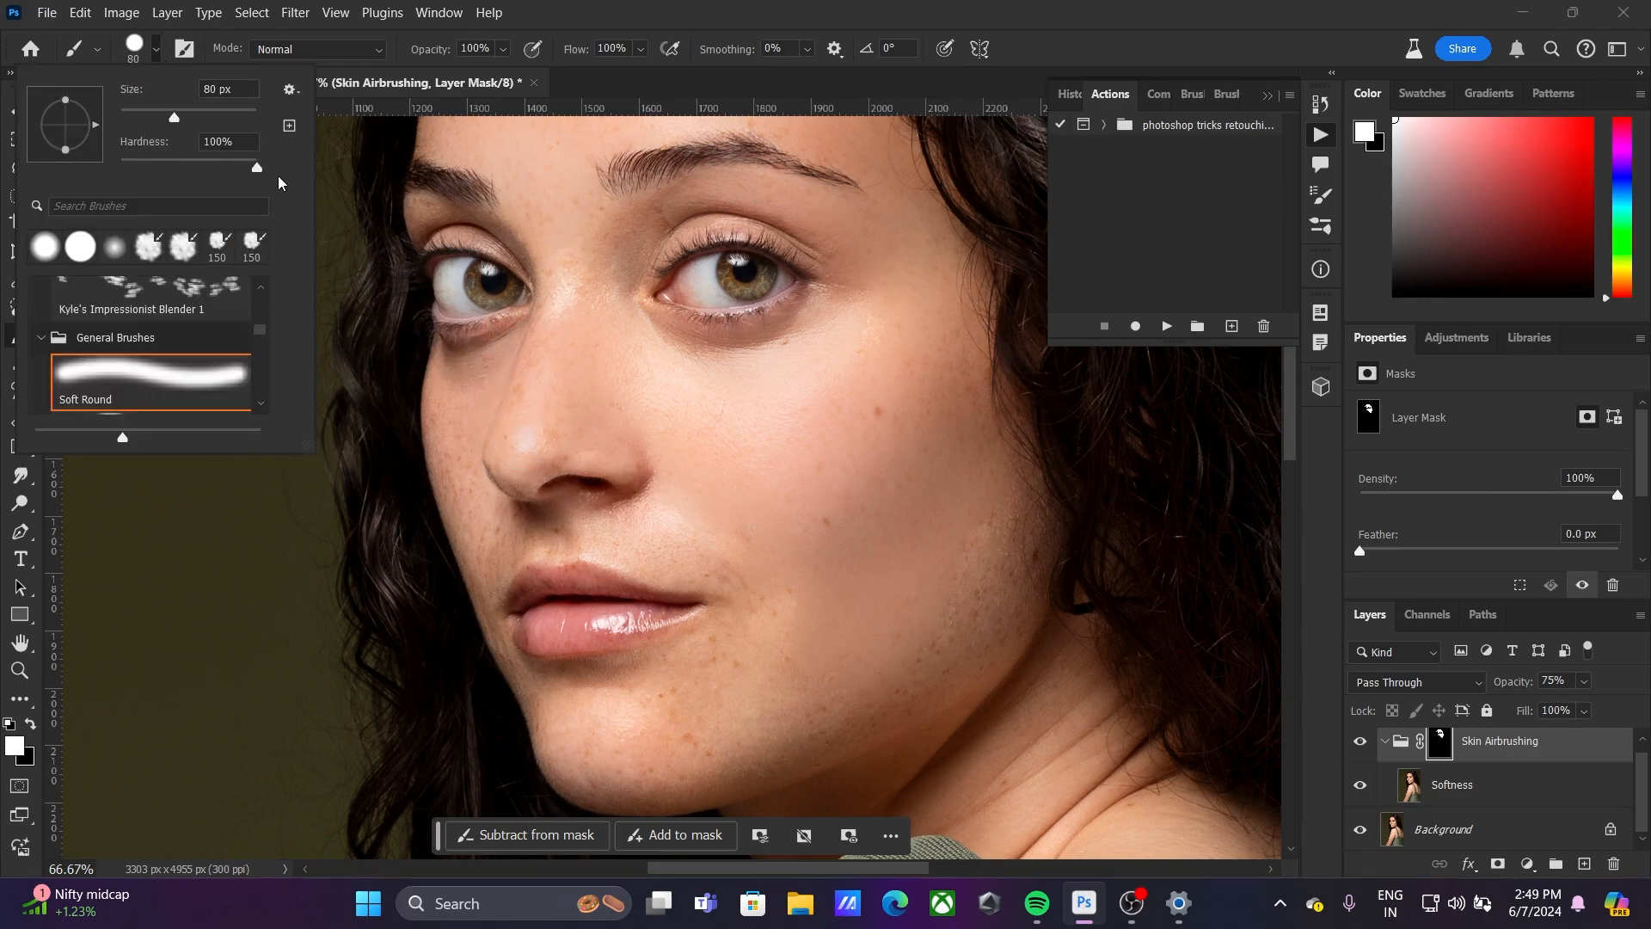
# Paint the Skin Airbrushing mask in white over the narrow cheek beside the nose and the forehead
pyautogui.moveTo(445, 375)
pyautogui.mouseDown()
pyautogui.moveTo(453, 405)
pyautogui.moveTo(436, 402)
pyautogui.moveTo(465, 442)
pyautogui.mouseUp()
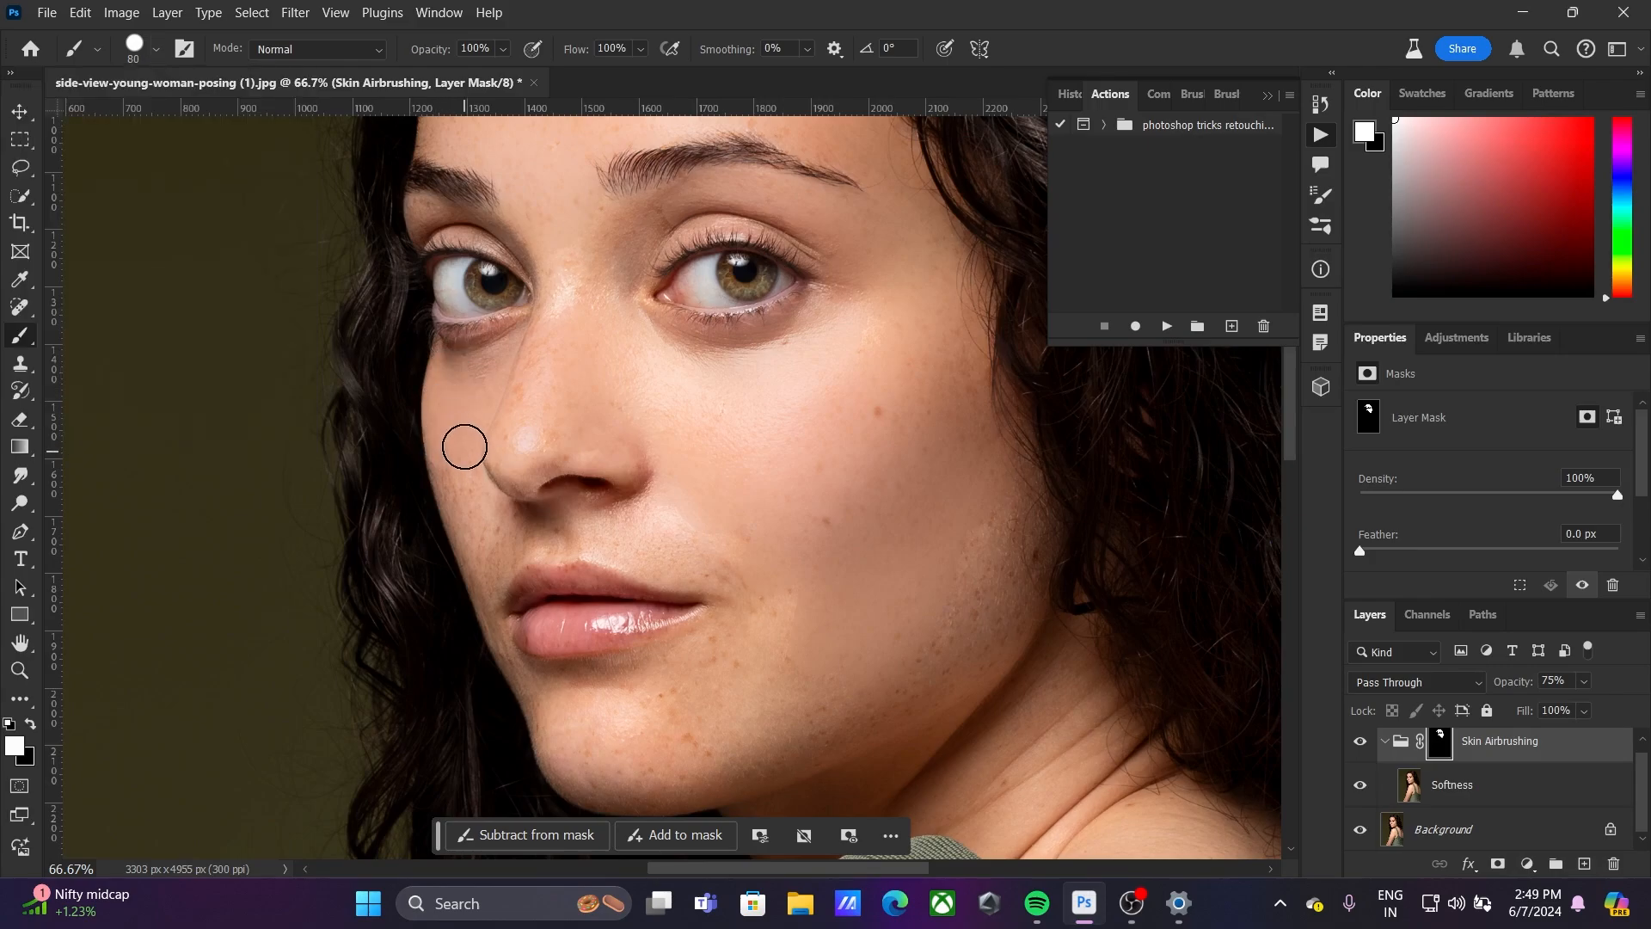
pyautogui.scroll(5, 717, 549)
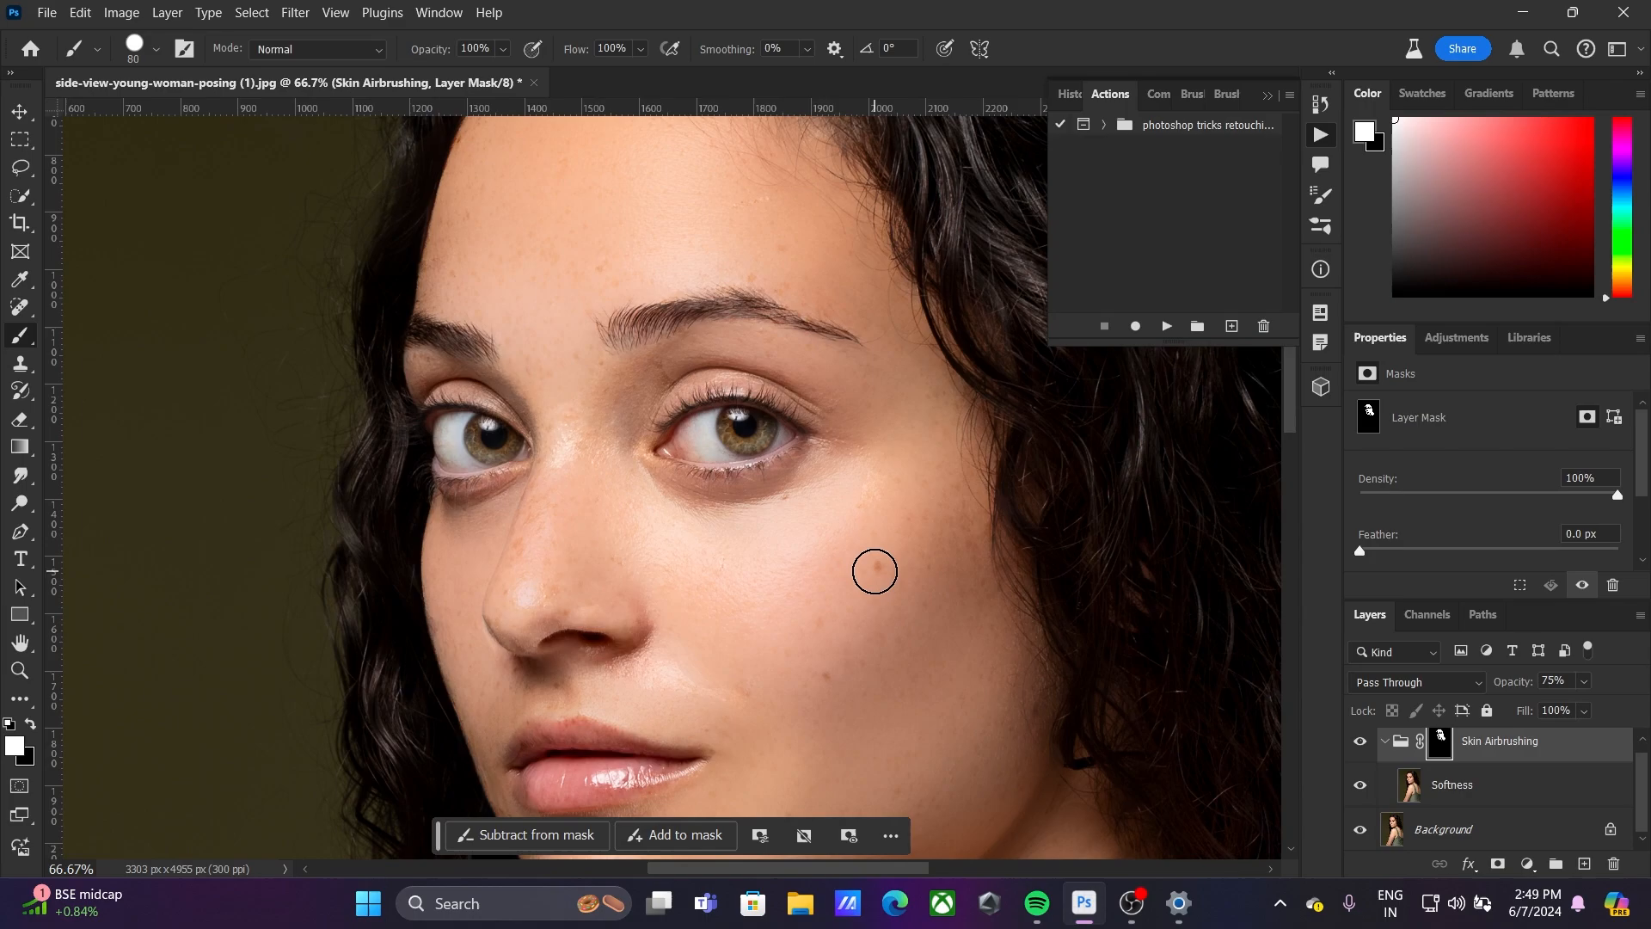
# Unlock the Background layer and heal the remaining cheek spots on it with the Spot Healing Brush
pyautogui.click(19, 307)
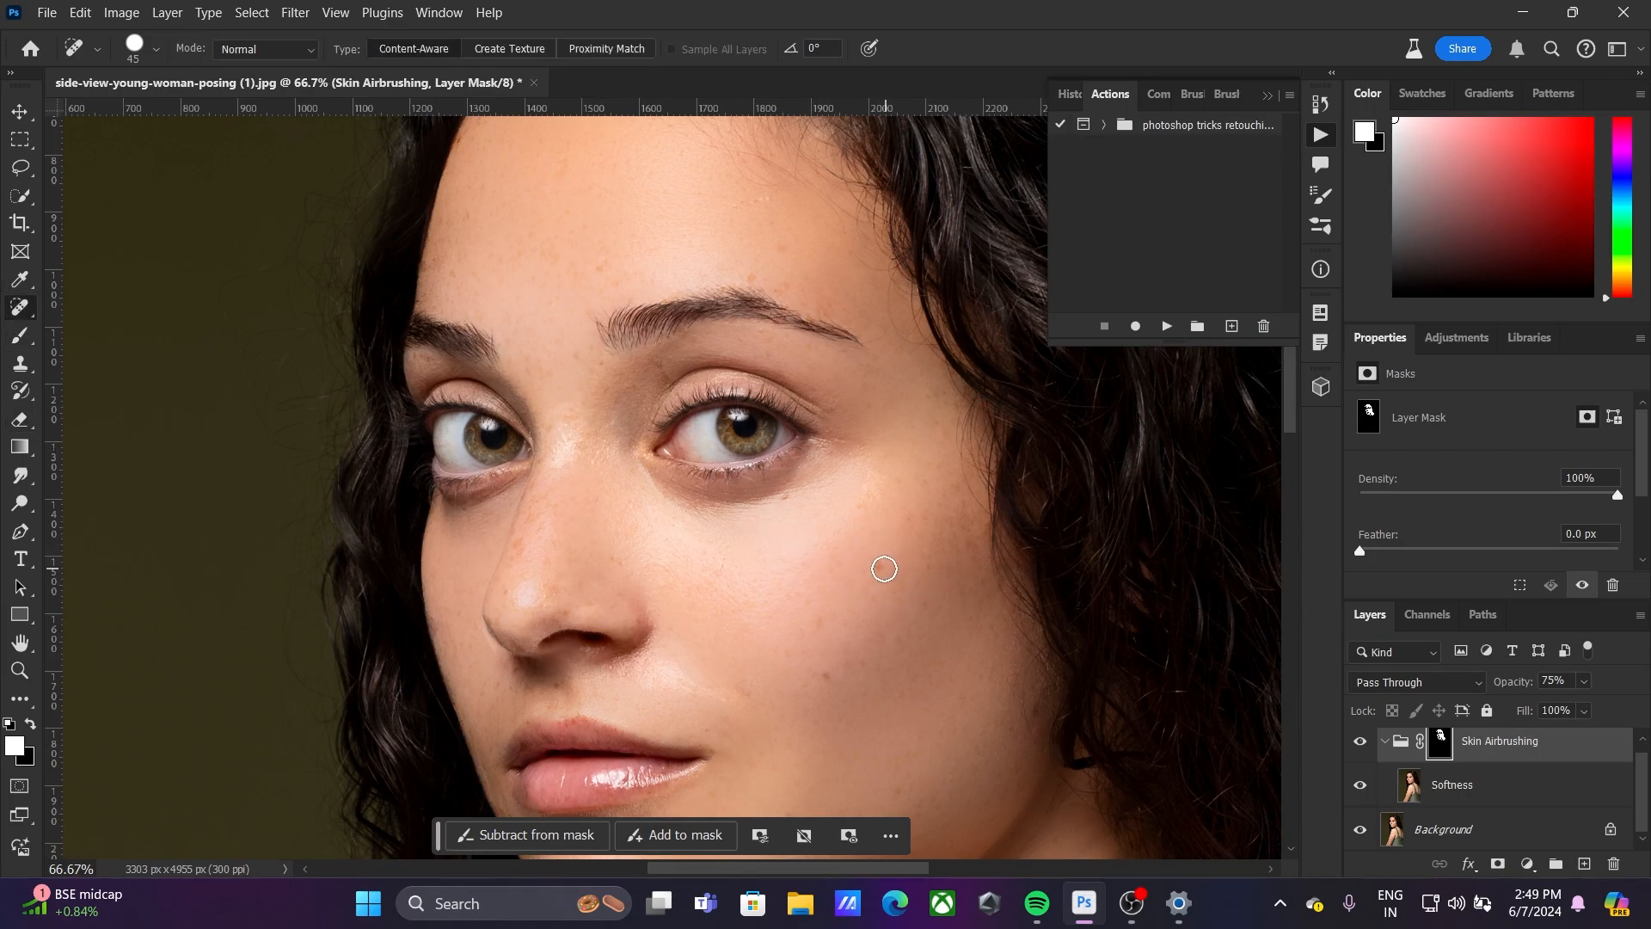
pyautogui.click(1458, 831)
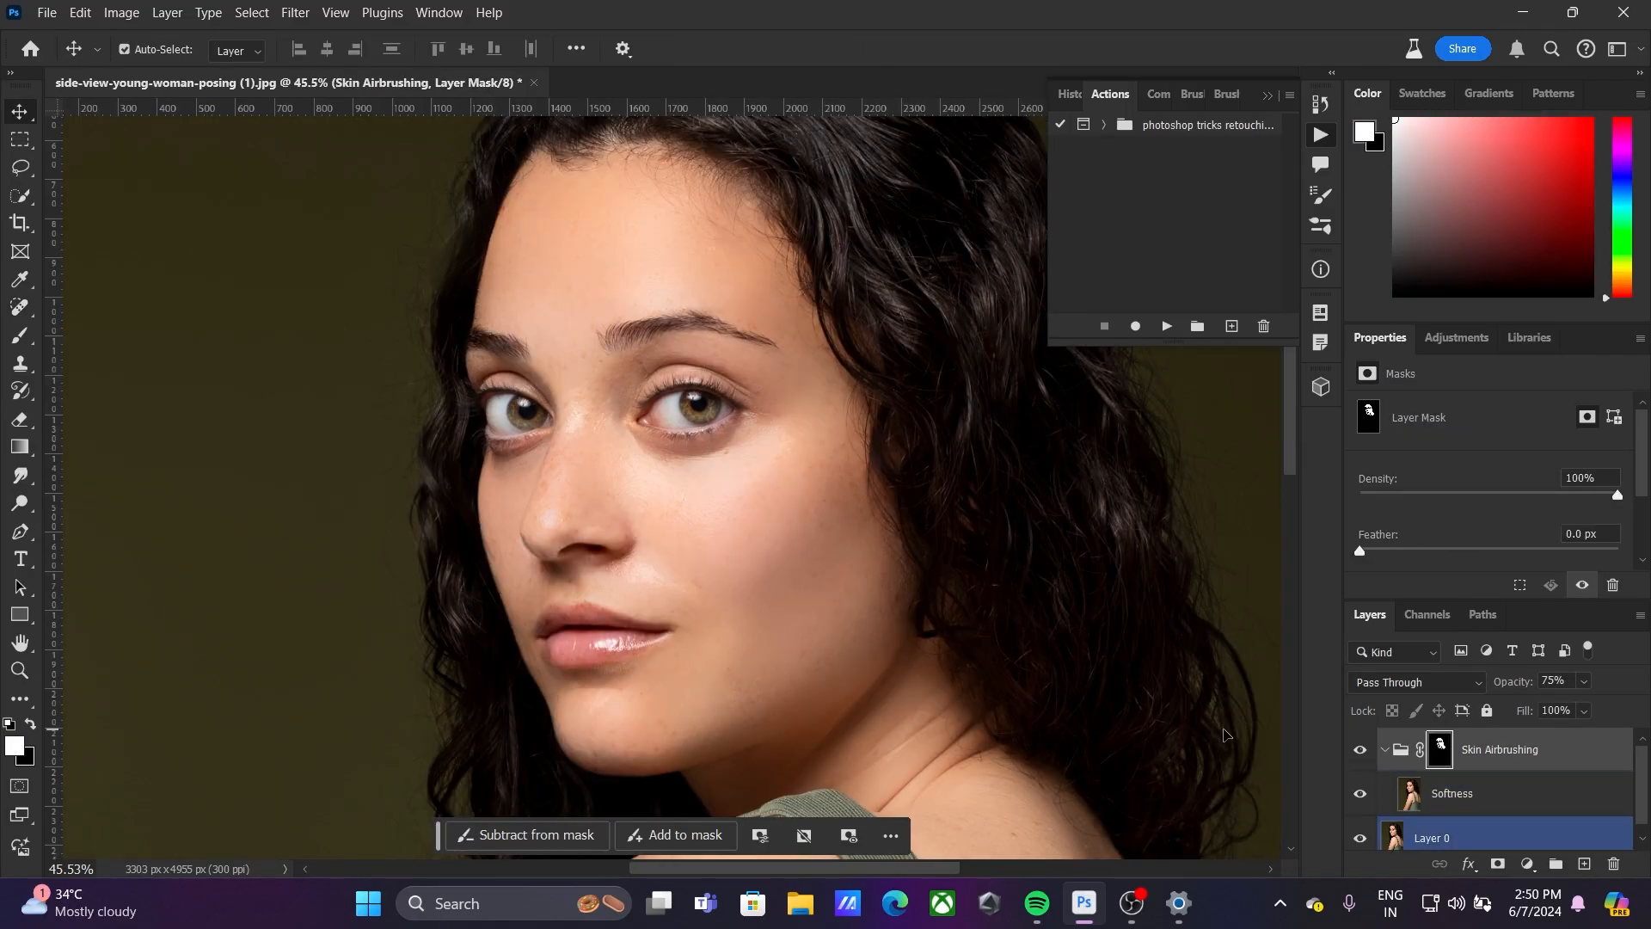
pyautogui.click(1387, 753)
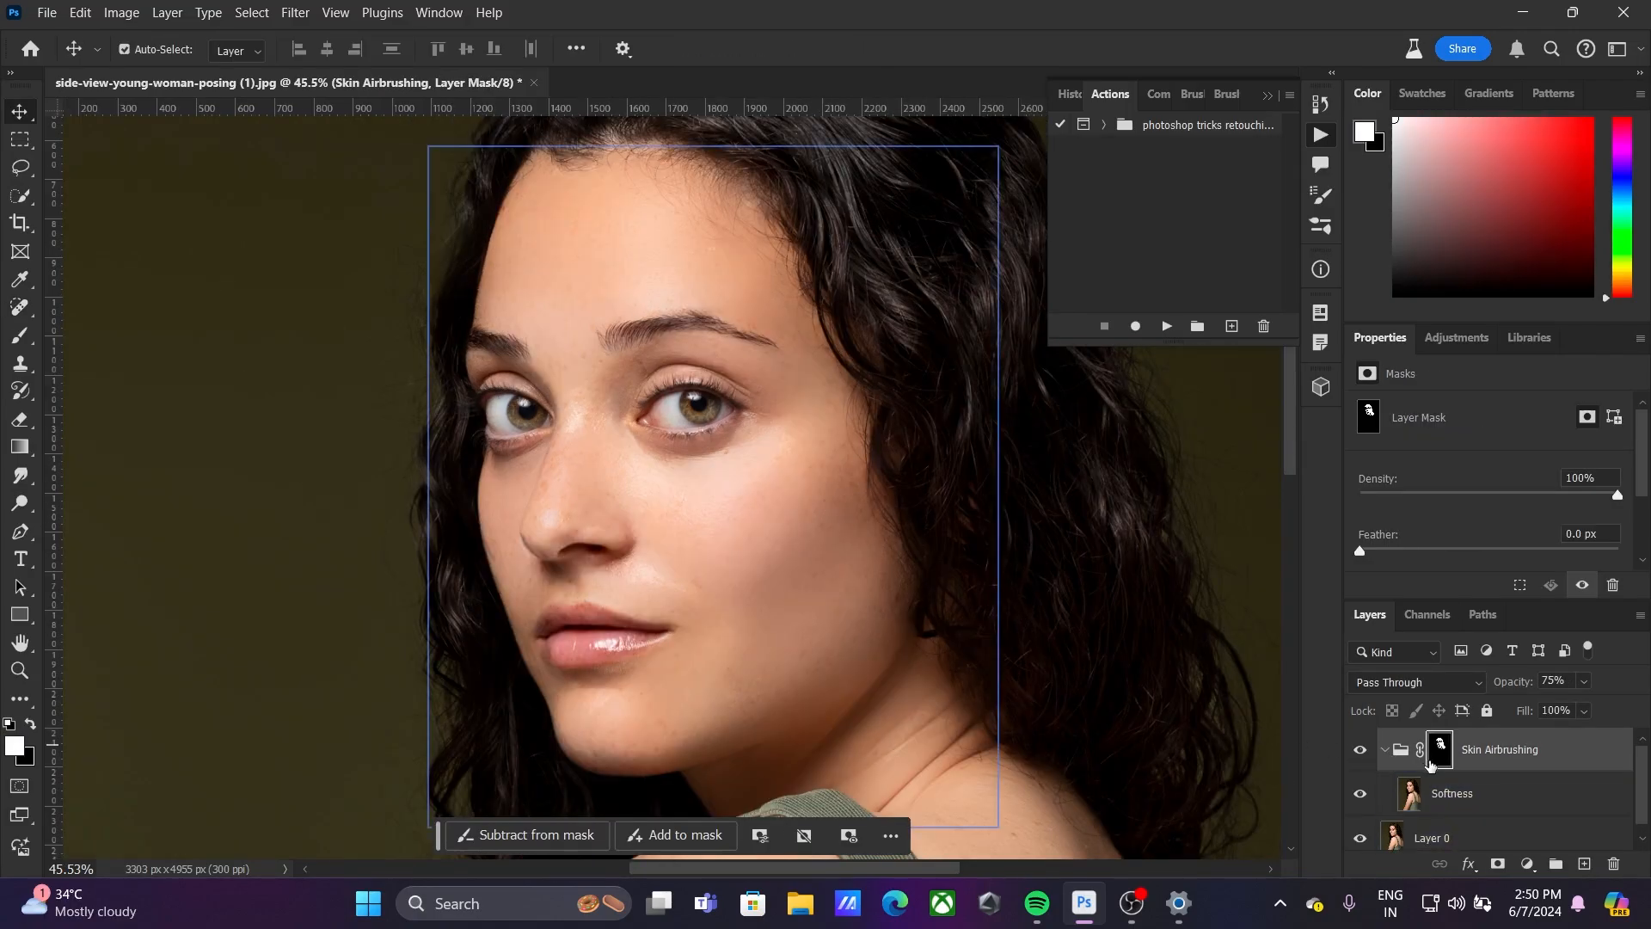
# Compare the portrait before and after smoothing by toggling the Skin Airbrushing group's visibility
pyautogui.click(965, 587)
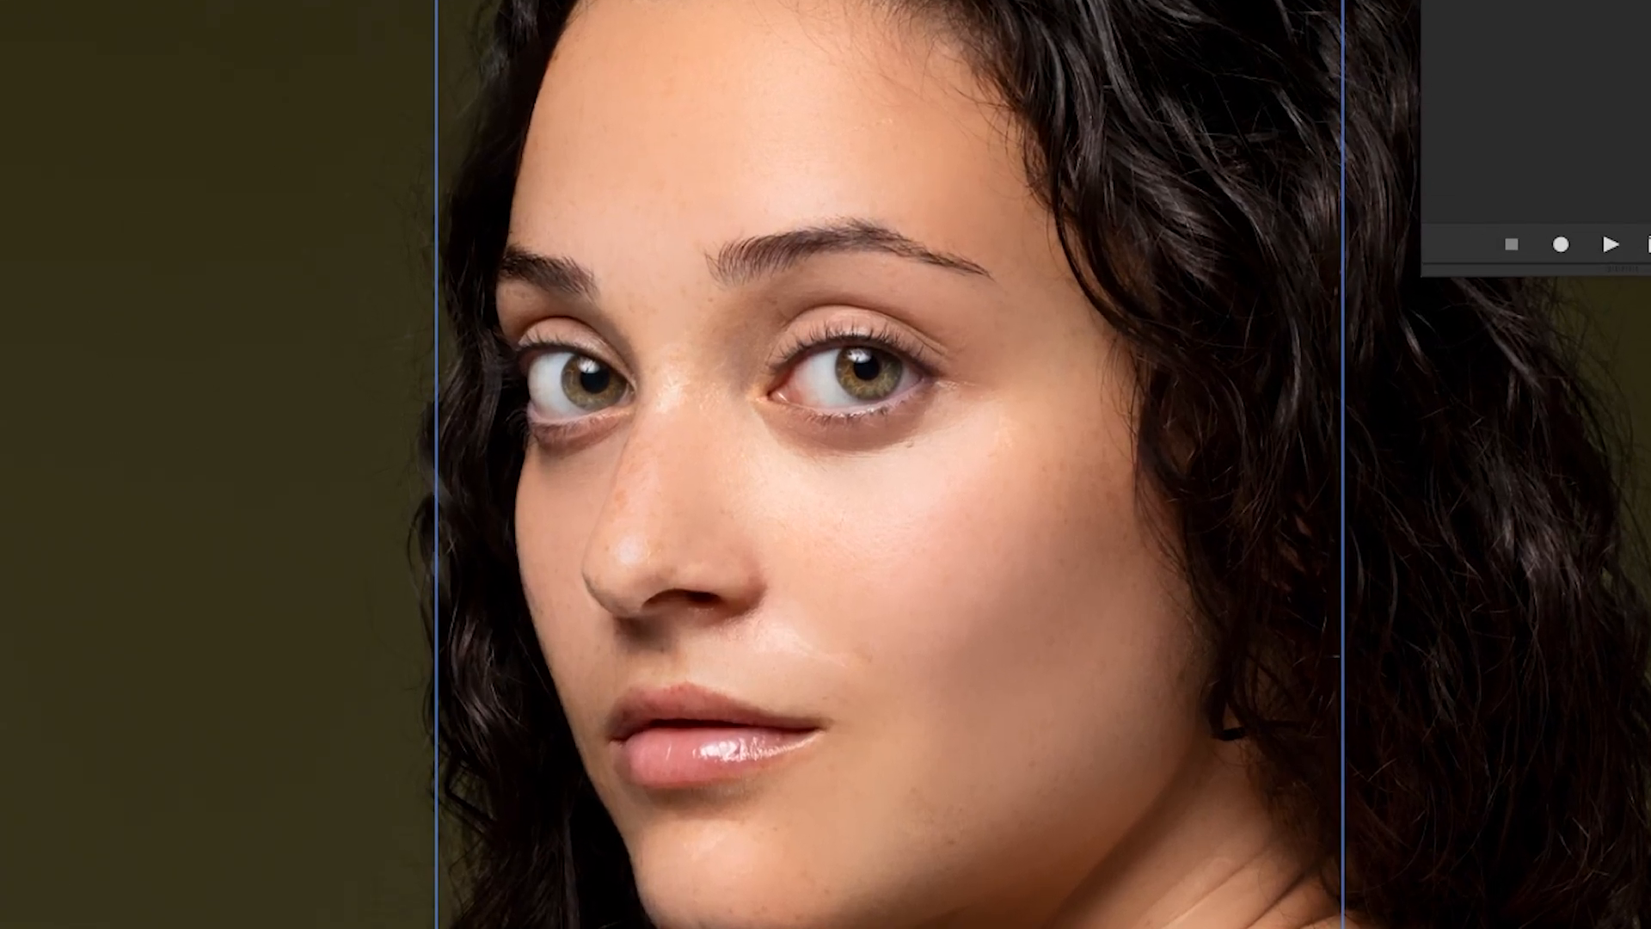
pyautogui.click(1359, 750)
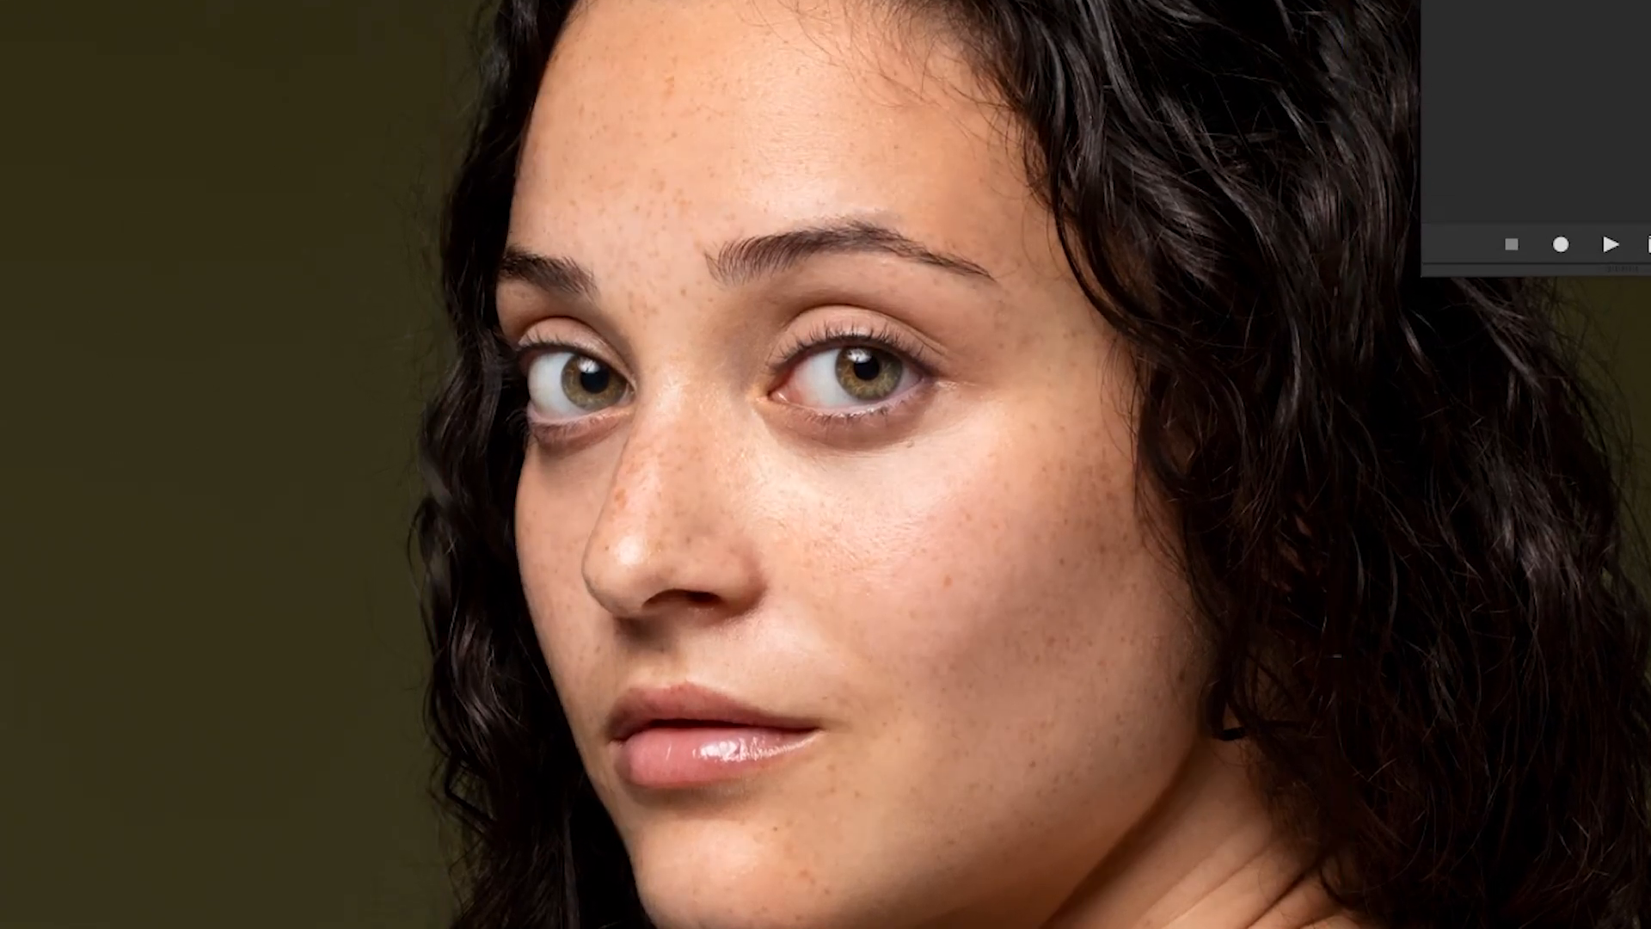
pyautogui.click(1360, 750)
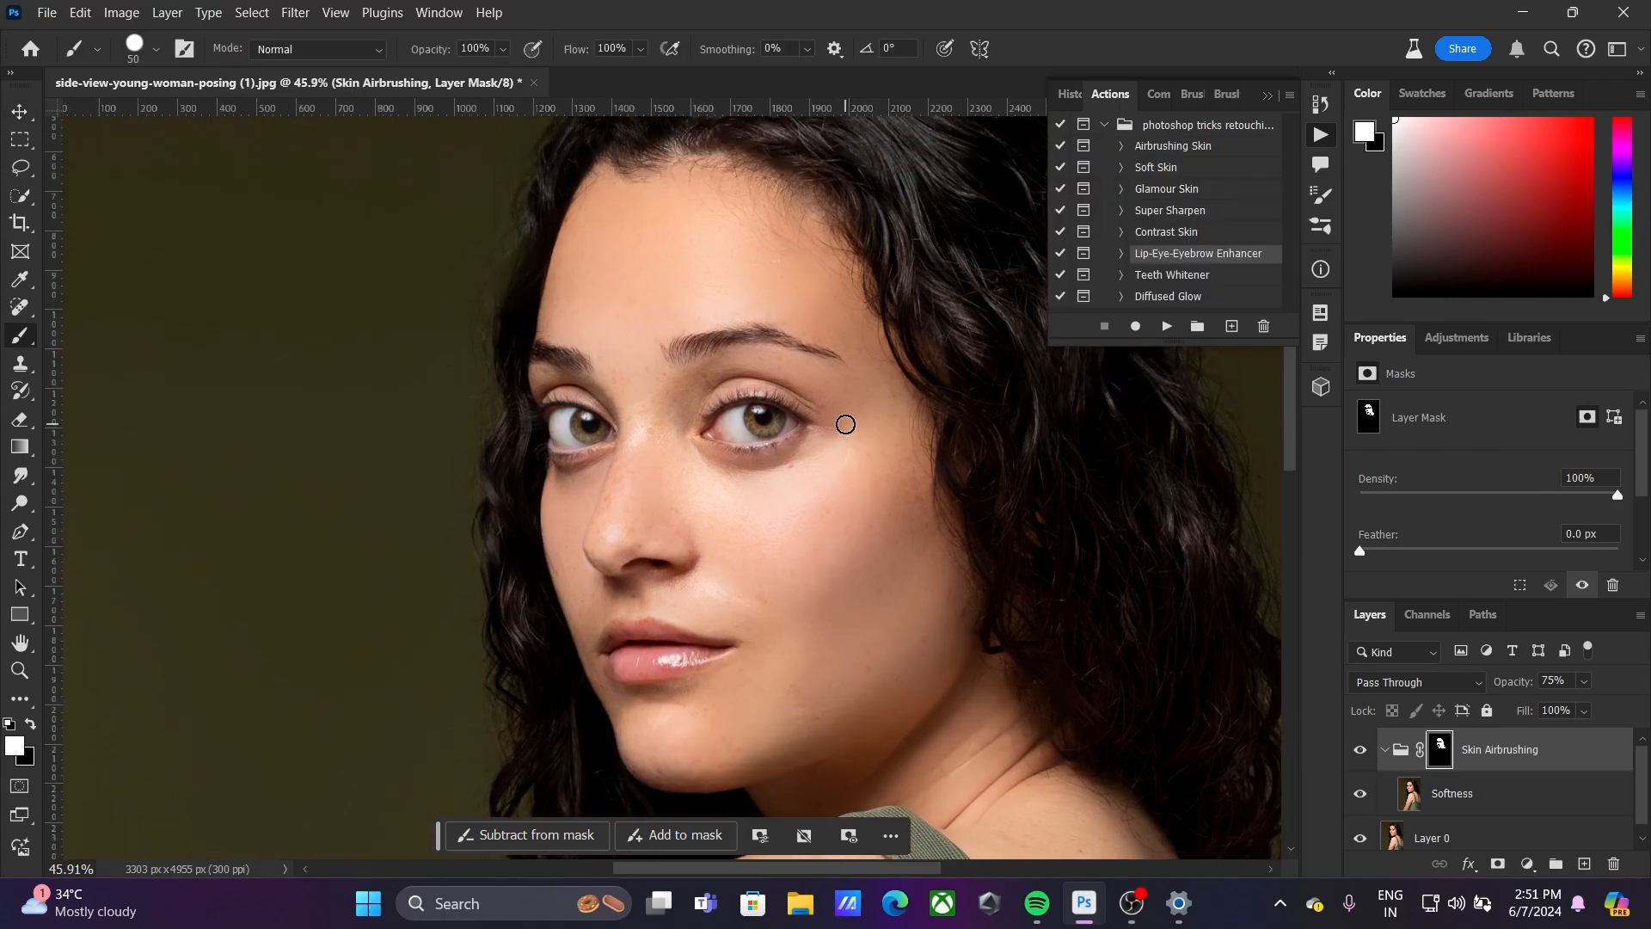
# Play the Lip-Eye-Eyebrow Enhancer action with Layer 0 selected and dismiss its painting message
pyautogui.scroll(2, 845, 424)
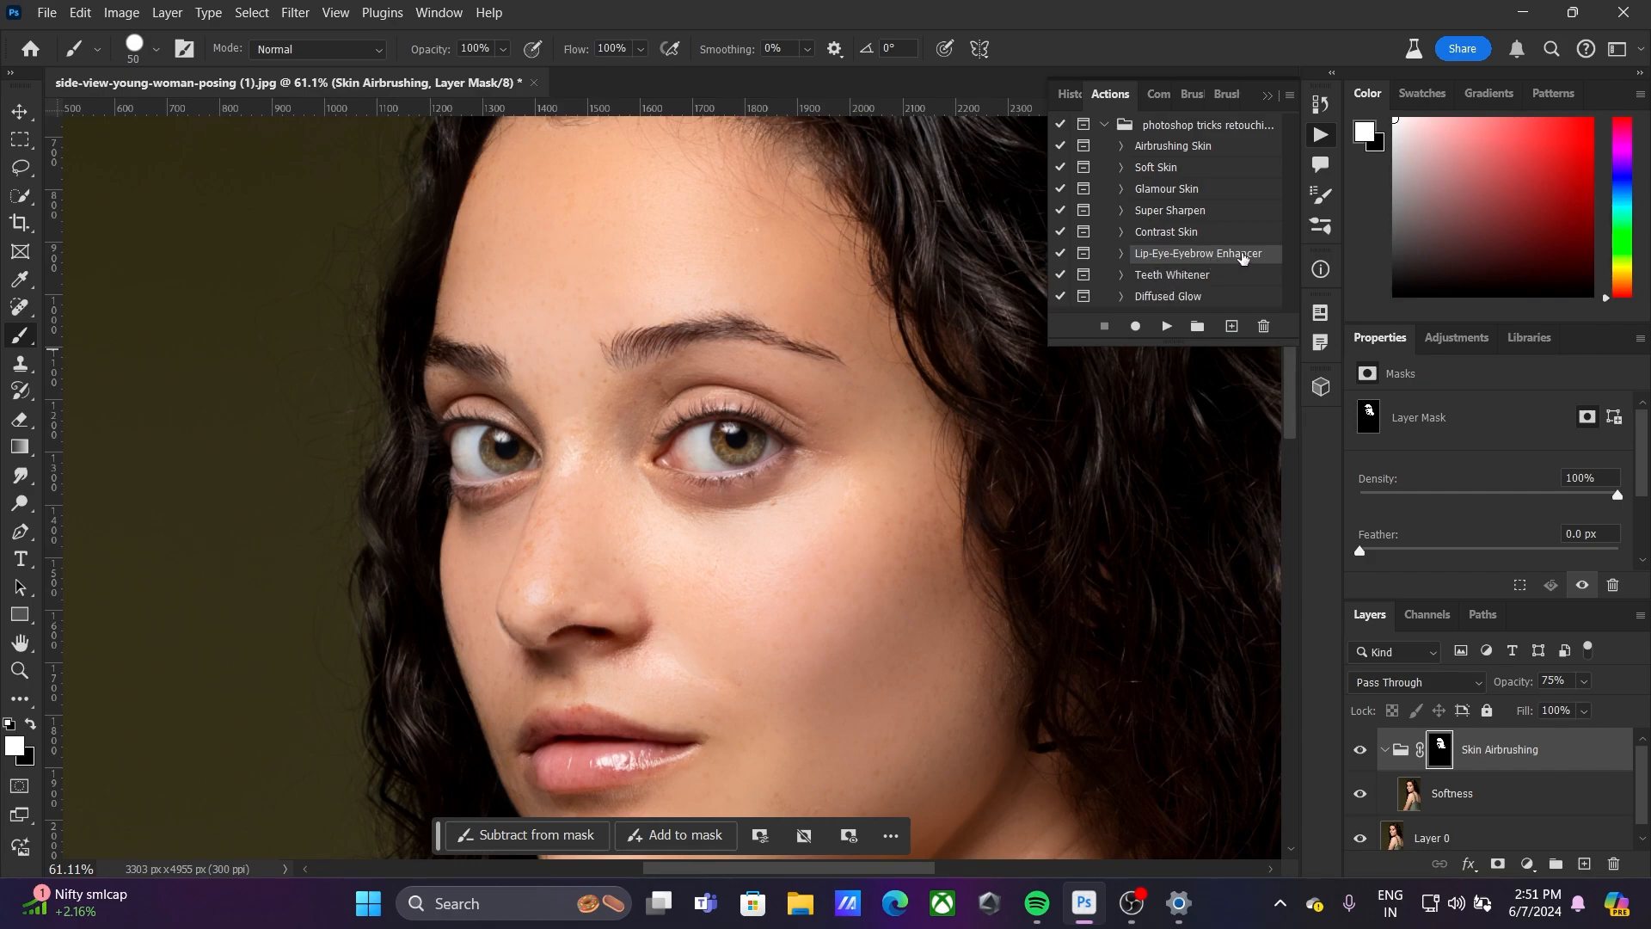
pyautogui.click(1517, 831)
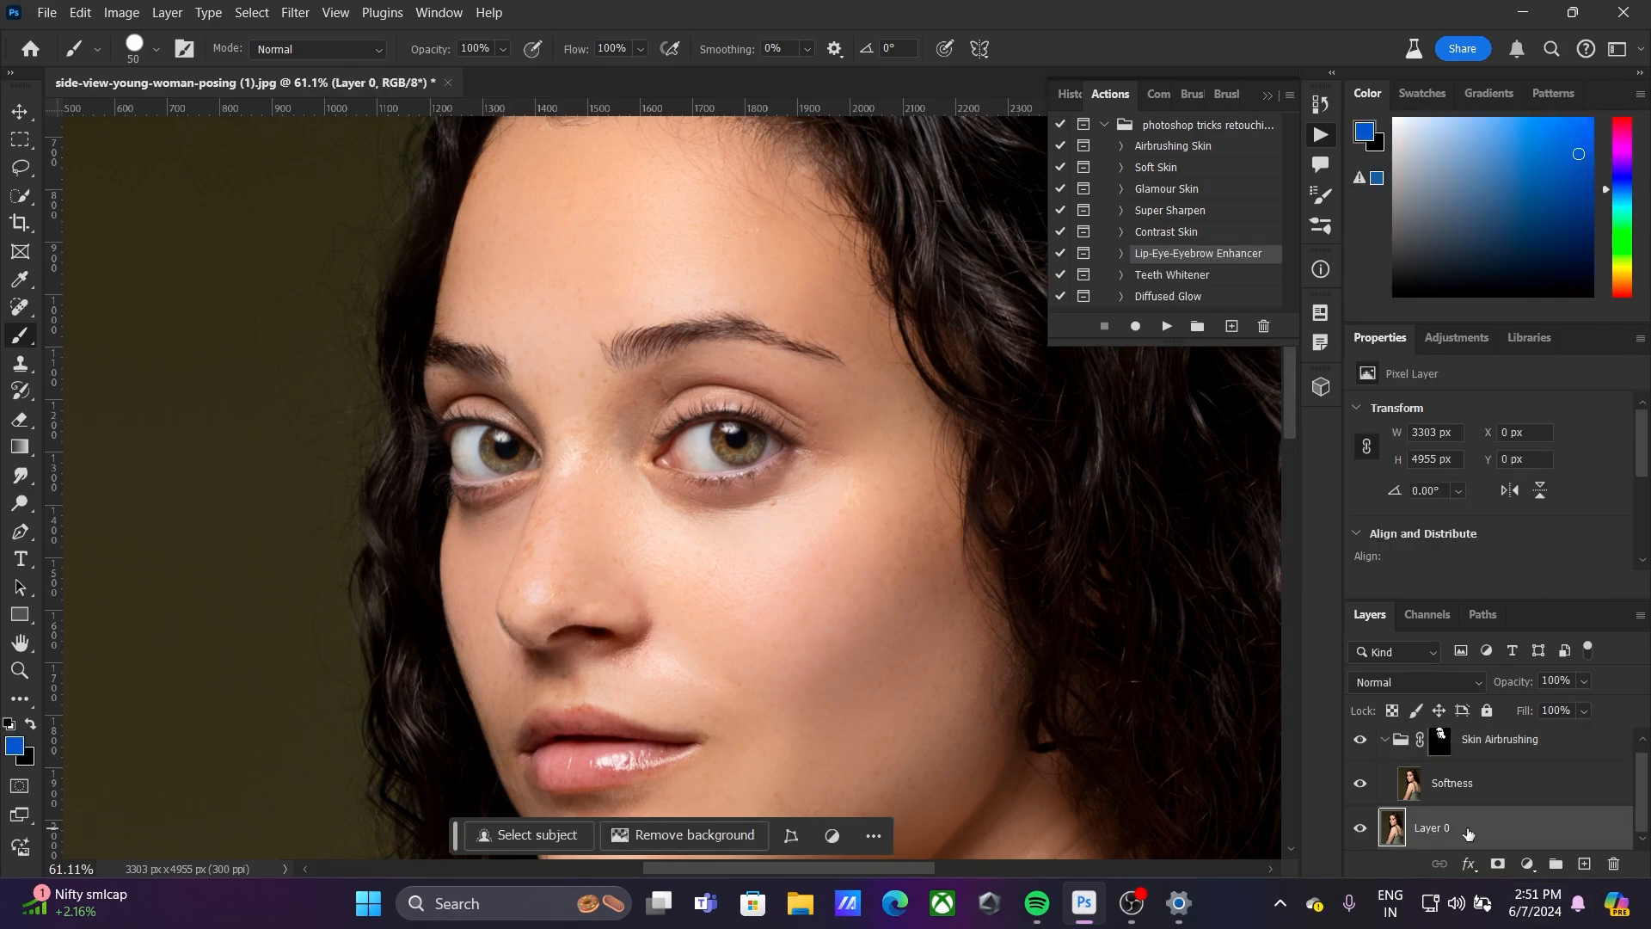
pyautogui.click(1165, 328)
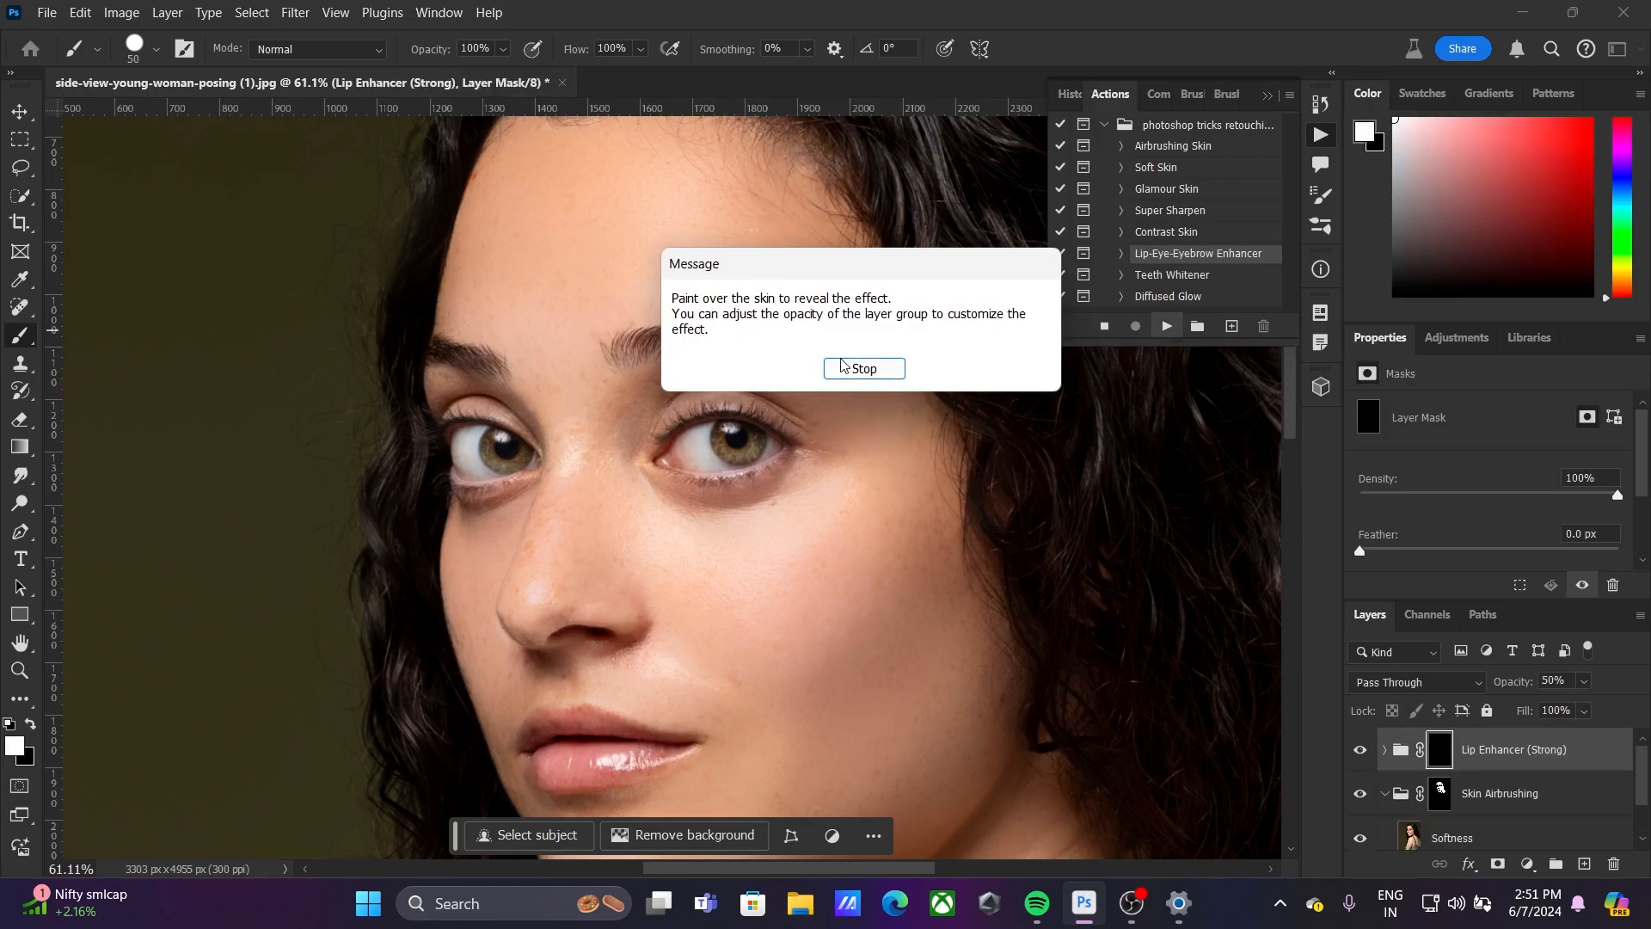
pyautogui.click(864, 369)
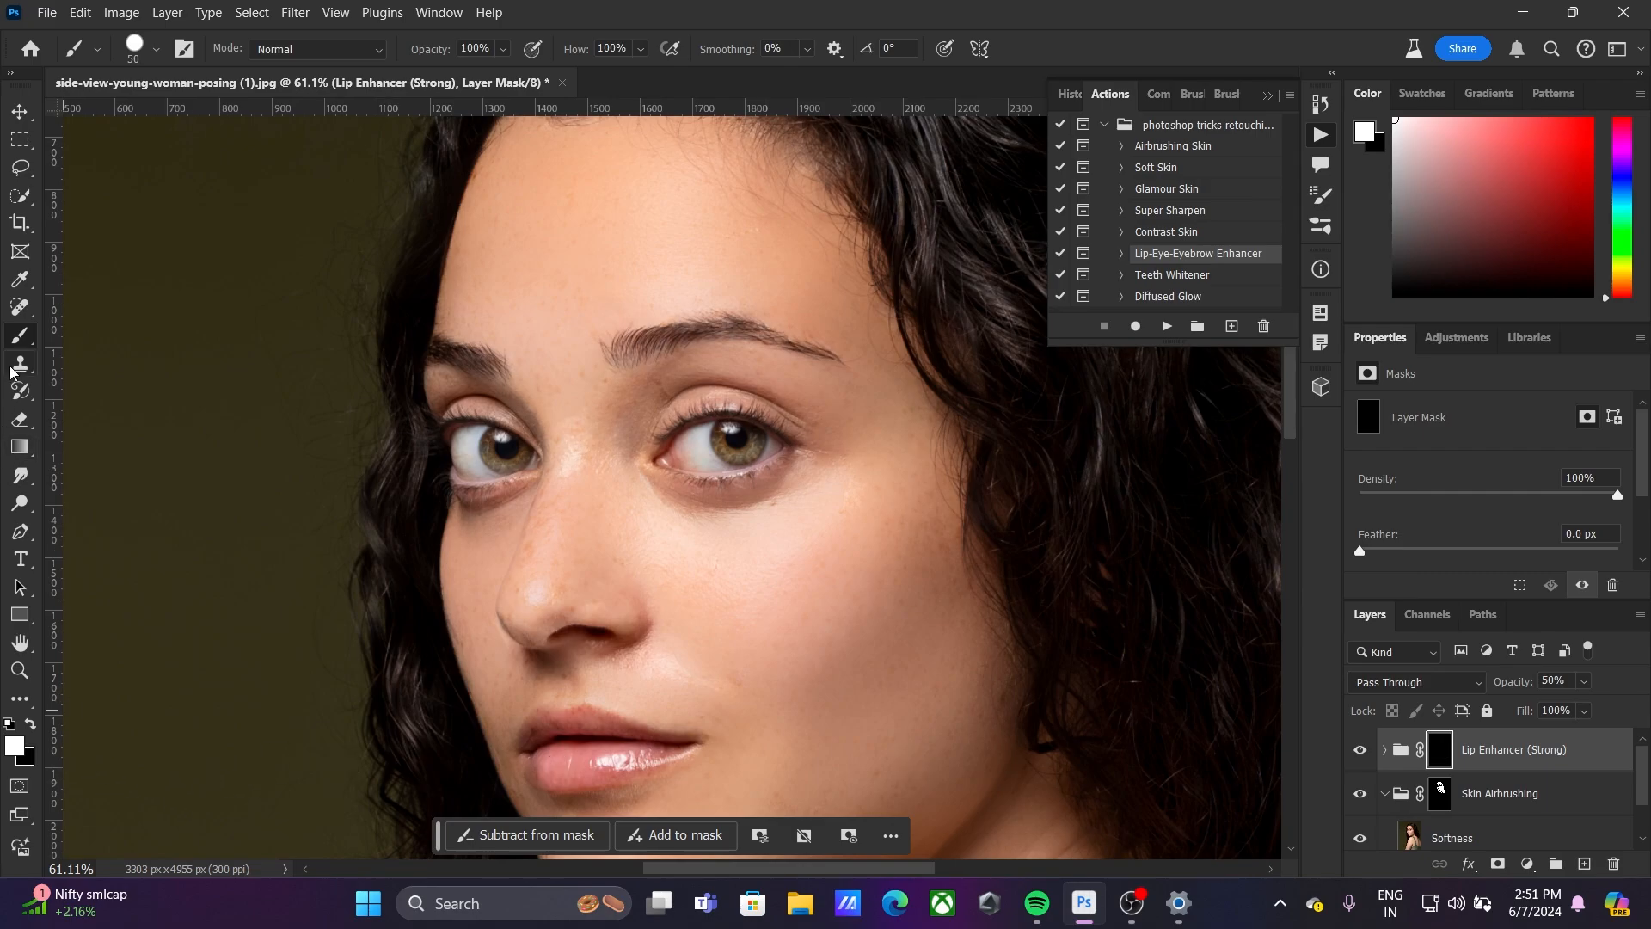
# Try painting the Lip Enhancer (Strong) mask over the inner part of the larger eyebrow, and undo the stroke
pyautogui.scroll(6, 674, 243)
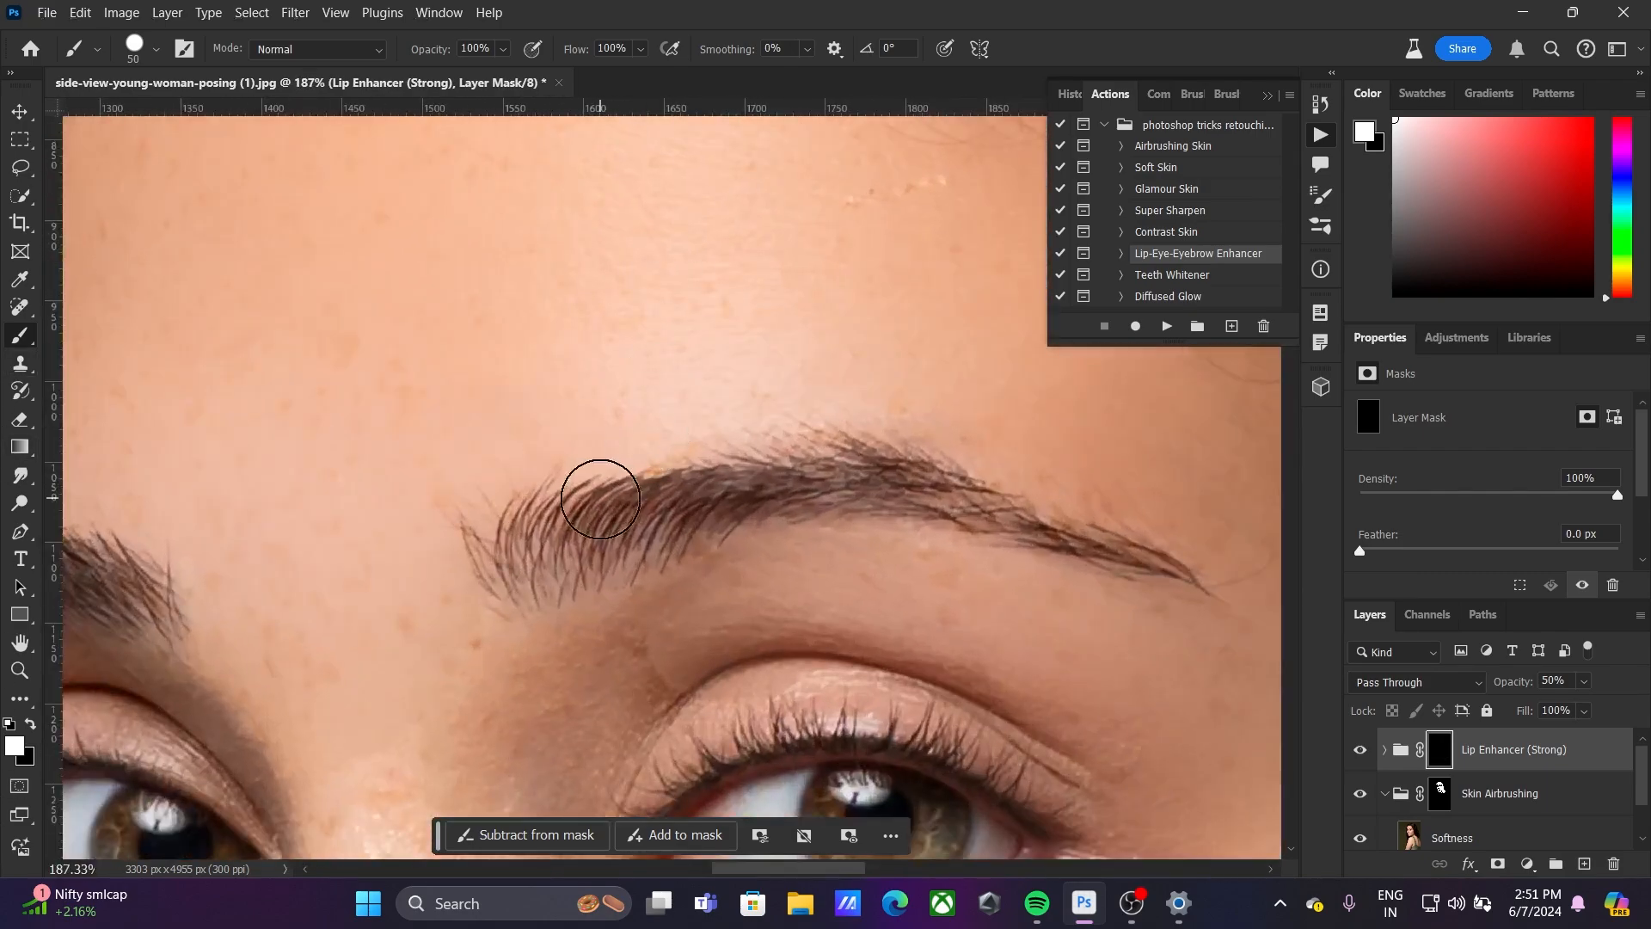
pyautogui.moveTo(571, 545)
pyautogui.mouseDown()
pyautogui.moveTo(498, 584)
pyautogui.moveTo(584, 576)
pyautogui.moveTo(690, 529)
pyautogui.mouseUp()
pyautogui.hotkey('ctrl', 'z')
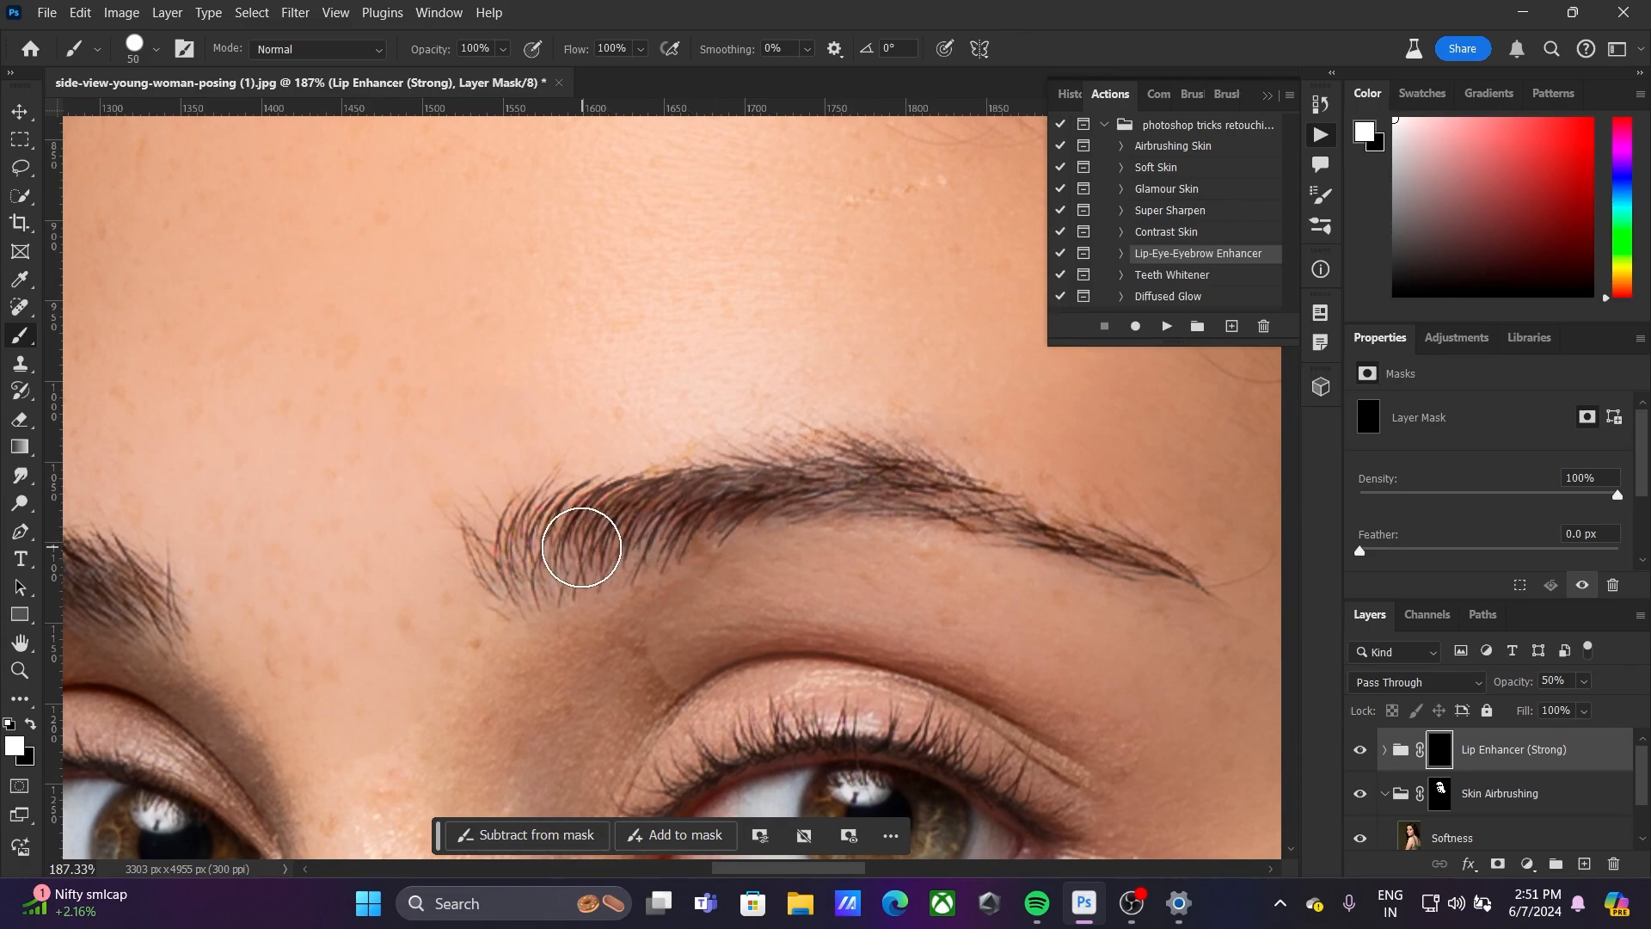
# Reduce the brush to 30 px and paint the Lip Enhancer (Strong) mask in white along the larger eyebrow
pyautogui.press('[')
pyautogui.press('[')
pyautogui.press('[')
pyautogui.press('[')
pyautogui.moveTo(527, 545)
pyautogui.mouseDown()
pyautogui.moveTo(800, 476)
pyautogui.moveTo(914, 483)
pyautogui.moveTo(1179, 573)
pyautogui.mouseUp()
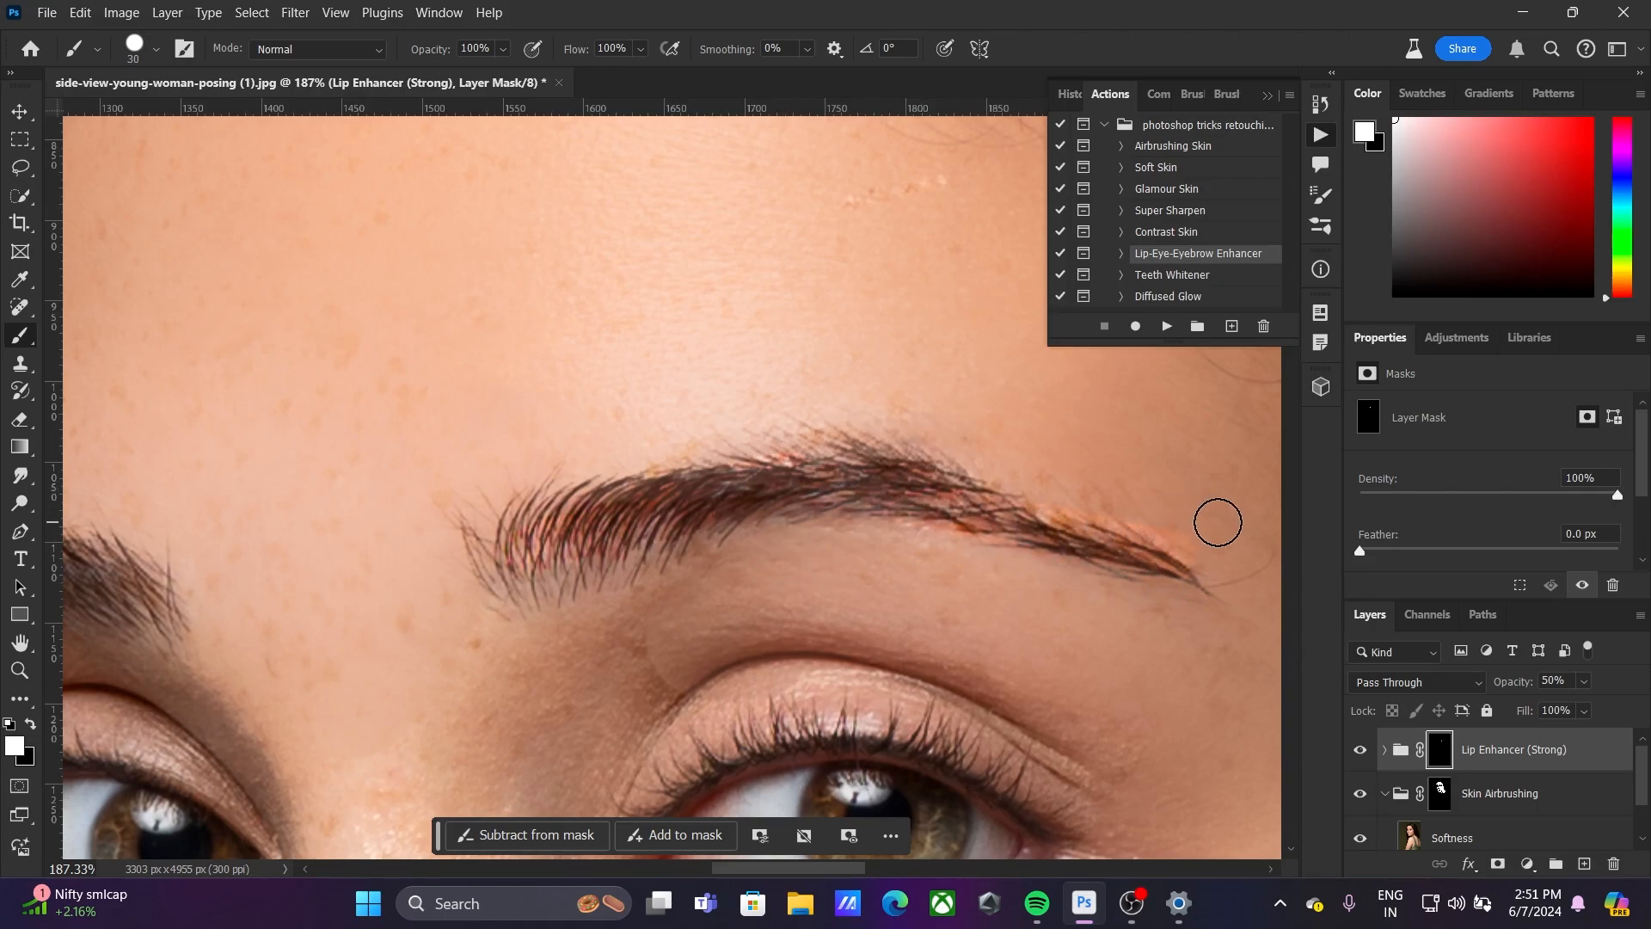
# Paint black on the Lip Enhancer (Strong) mask to remove the effect from the skin around the larger eyebrow's outer half
pyautogui.press('x')
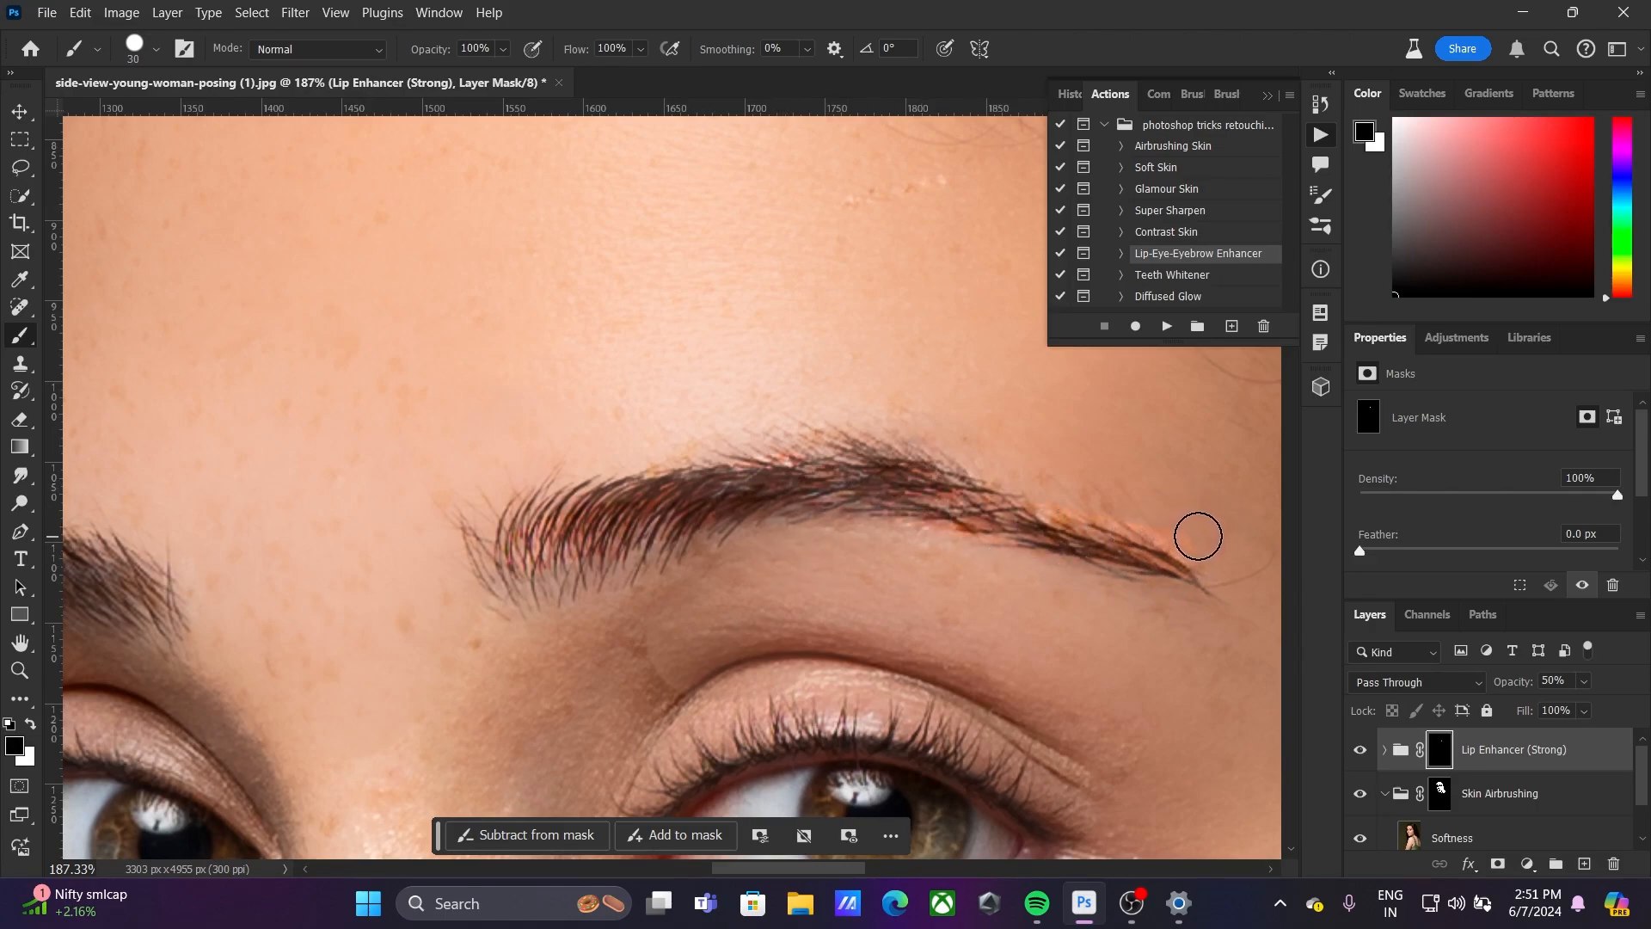
pyautogui.moveTo(1203, 543); pyautogui.dragTo(1011, 486)
pyautogui.moveTo(1027, 564)
pyautogui.mouseDown()
pyautogui.moveTo(893, 548)
pyautogui.moveTo(1013, 564)
pyautogui.mouseUp()
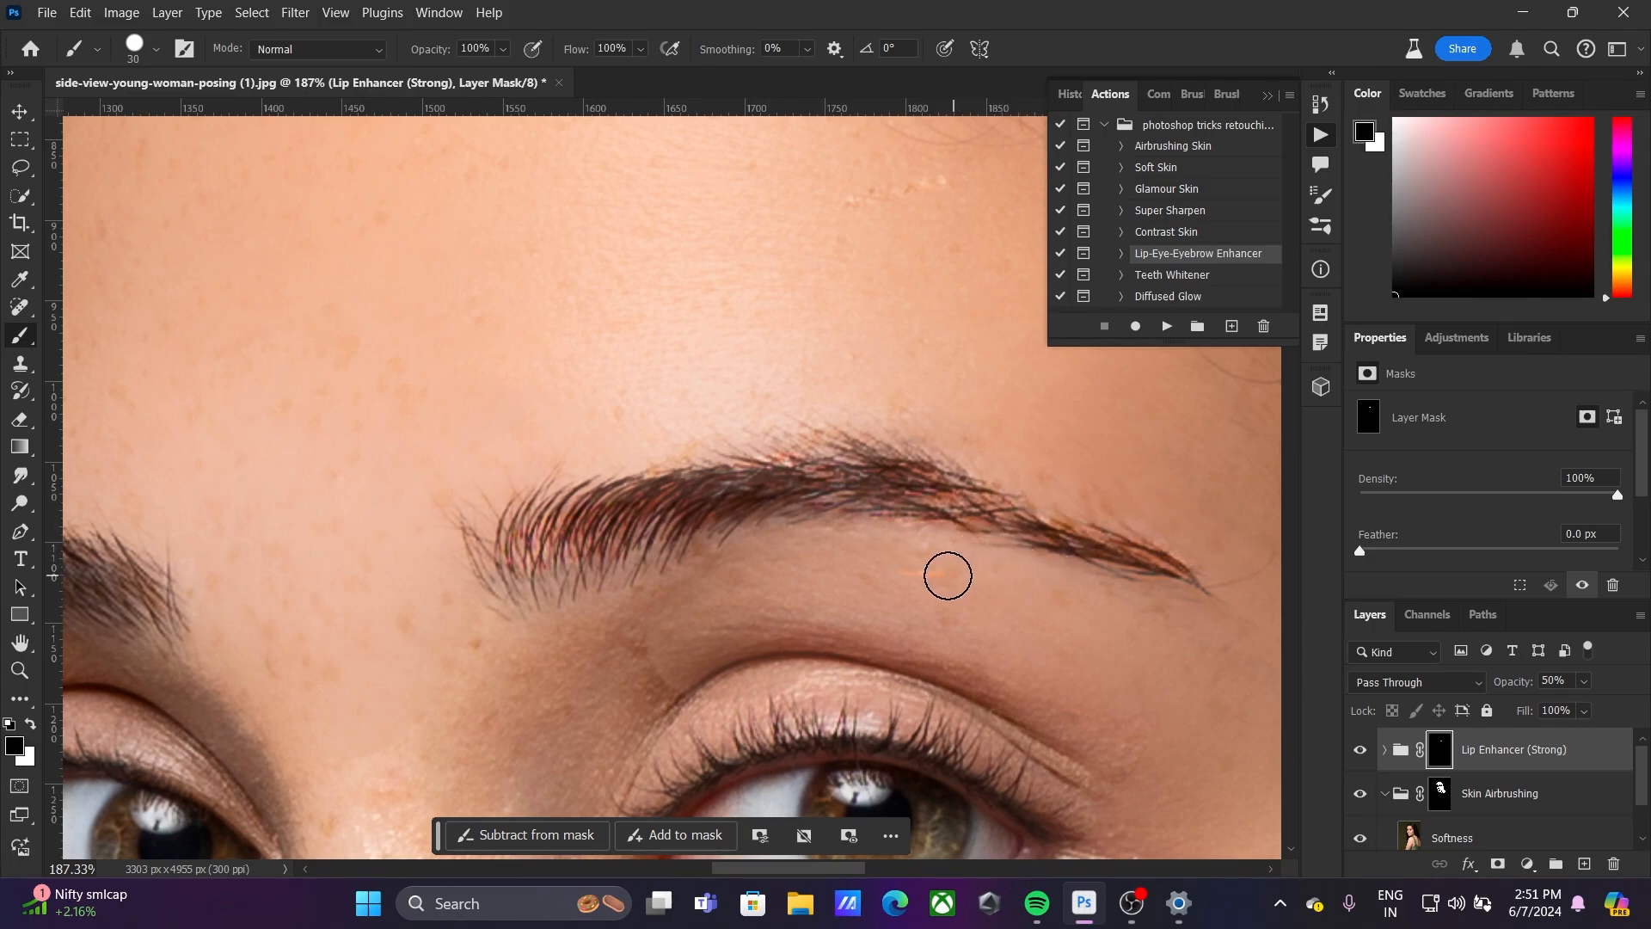
# Paint the Lip Enhancer (Strong) mask in white over the lips with the 30 px brush
pyautogui.press('x')
pyautogui.press('x')
pyautogui.press('x')
pyautogui.press('x')
pyautogui.press('x')
pyautogui.press('x')
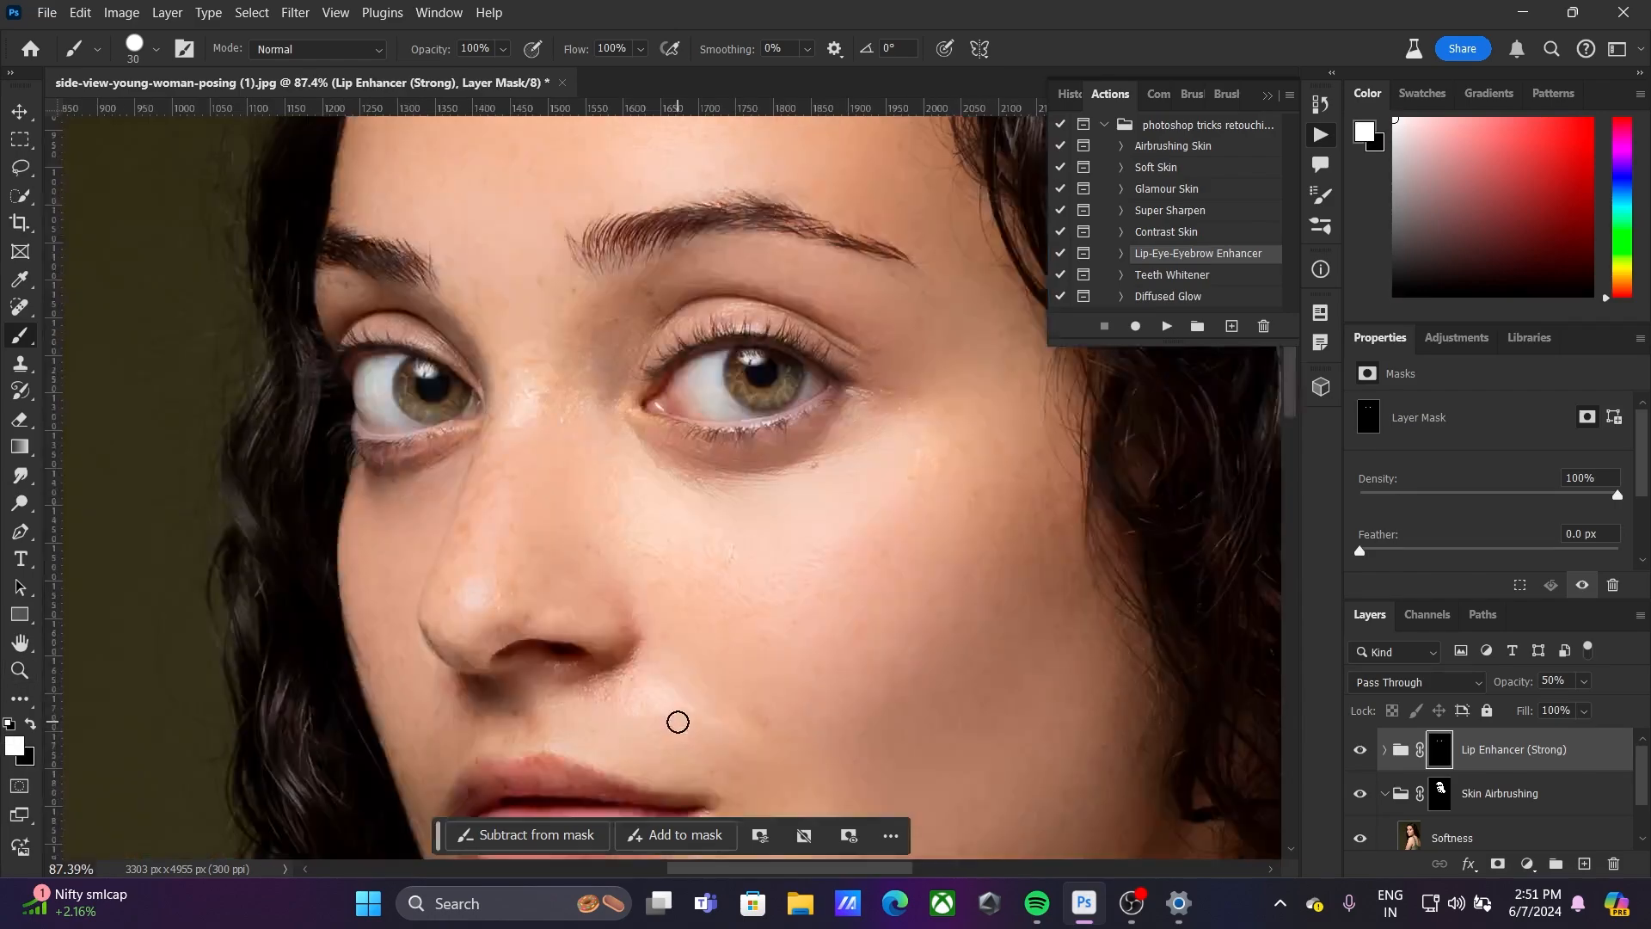
pyautogui.scroll(-3, 677, 722)
pyautogui.scroll(4, 770, 270)
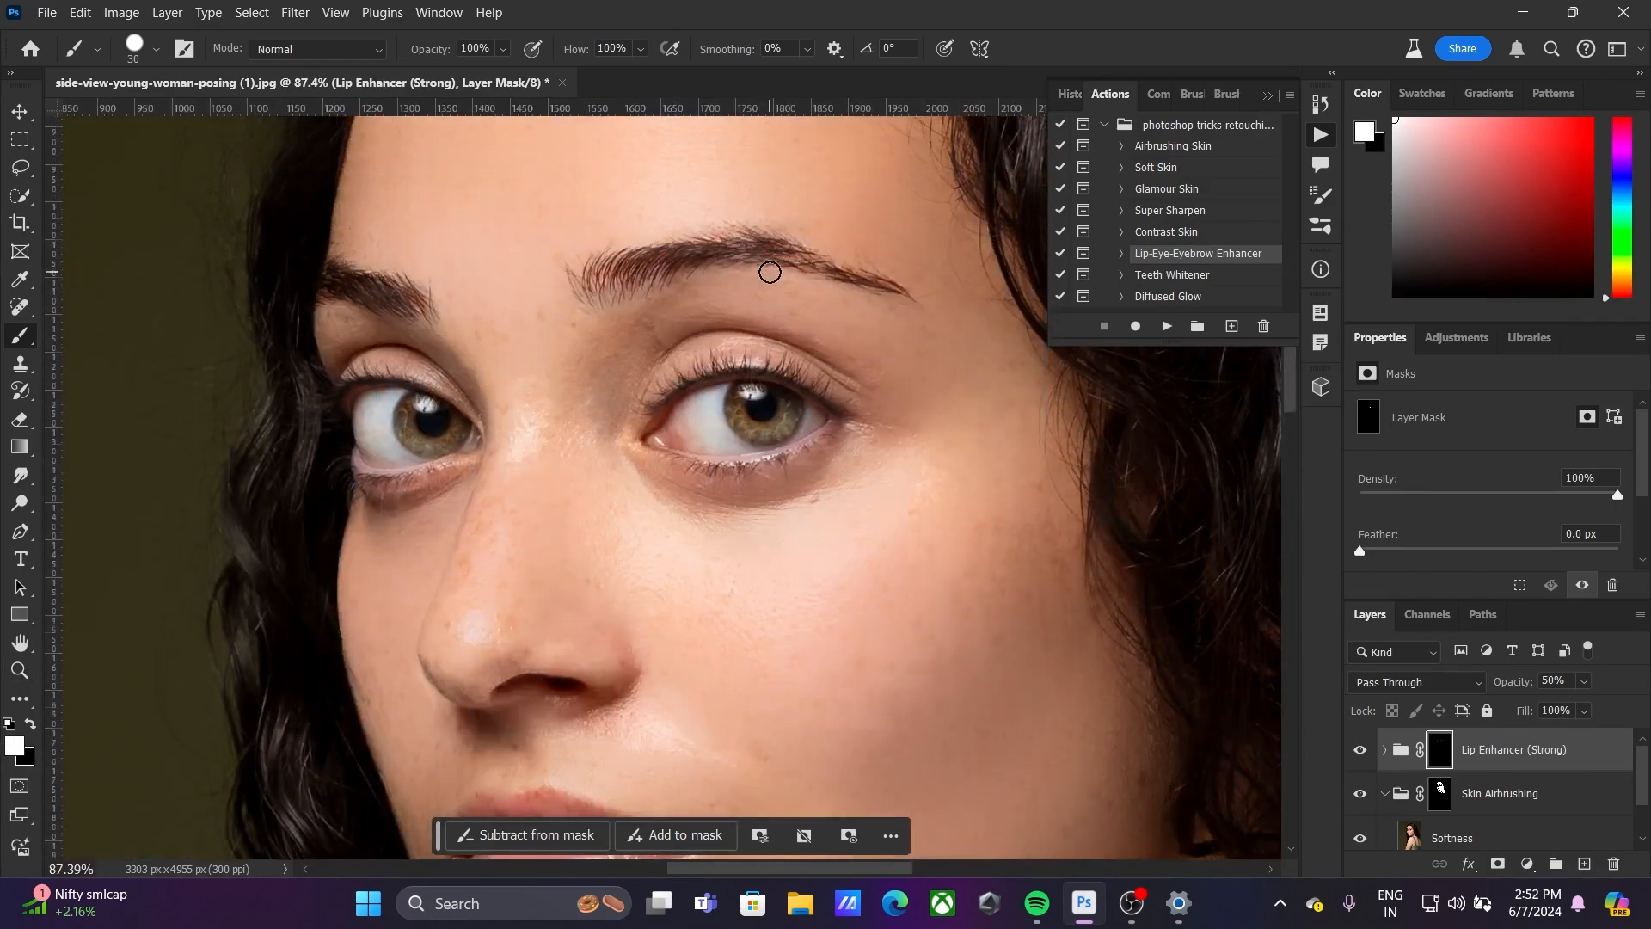
pyautogui.scroll(-5, 464, 456)
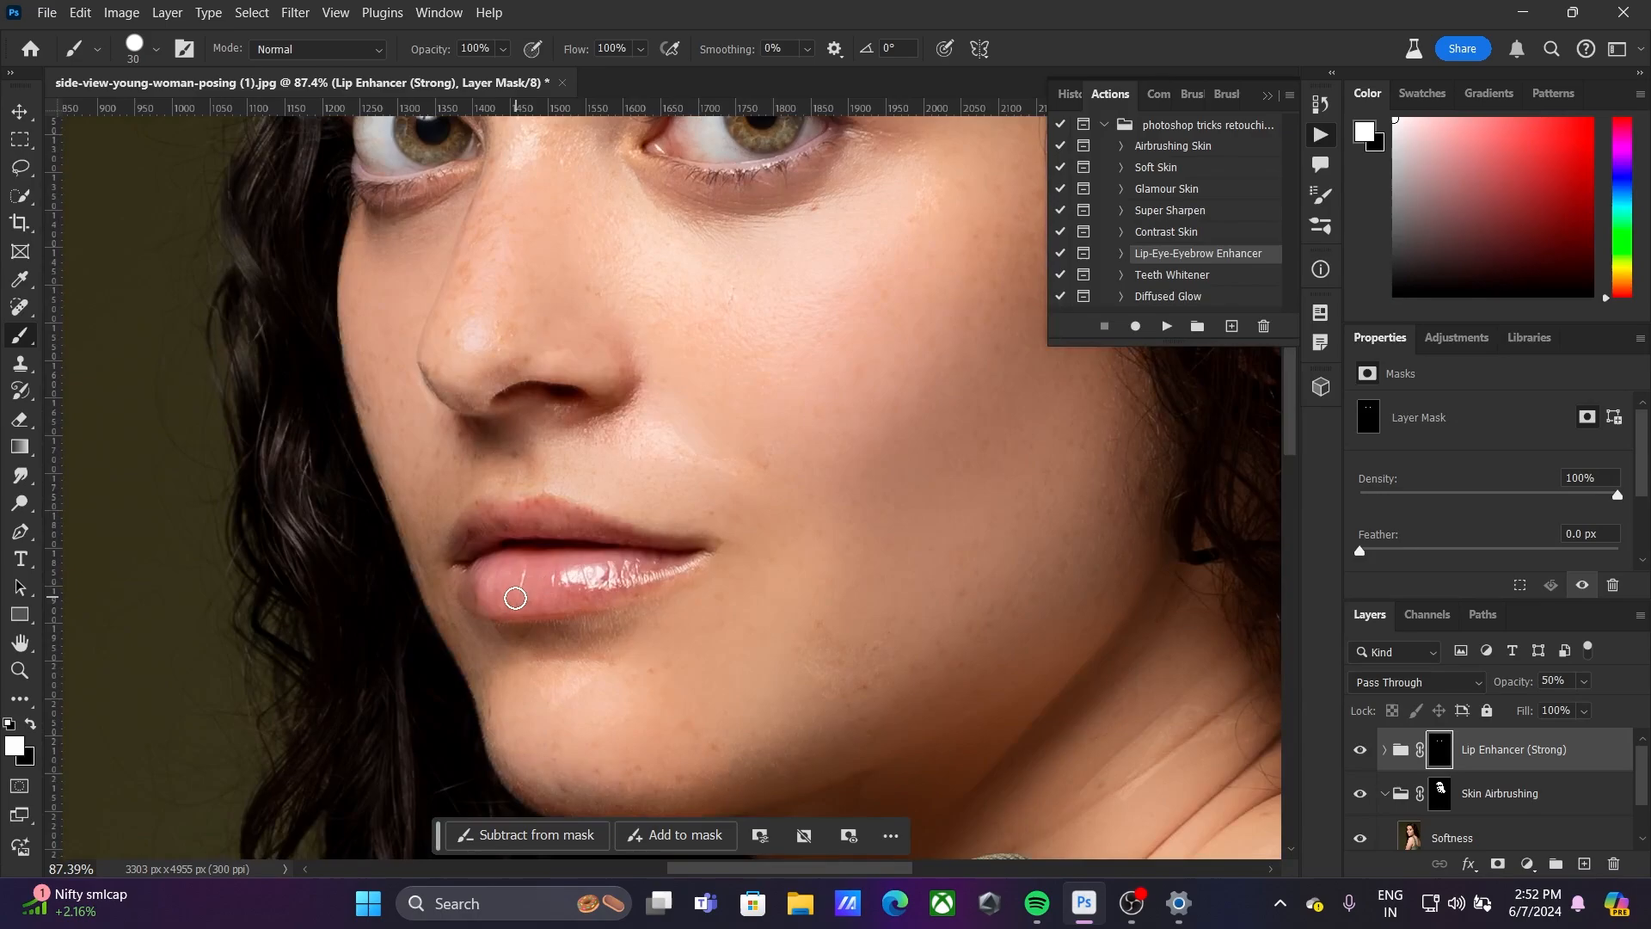
pyautogui.moveTo(511, 602)
pyautogui.mouseDown()
pyautogui.moveTo(474, 598)
pyautogui.moveTo(590, 564)
pyautogui.moveTo(475, 578)
pyautogui.moveTo(516, 560)
pyautogui.moveTo(539, 568)
pyautogui.moveTo(506, 597)
pyautogui.moveTo(575, 601)
pyautogui.moveTo(501, 607)
pyautogui.mouseUp()
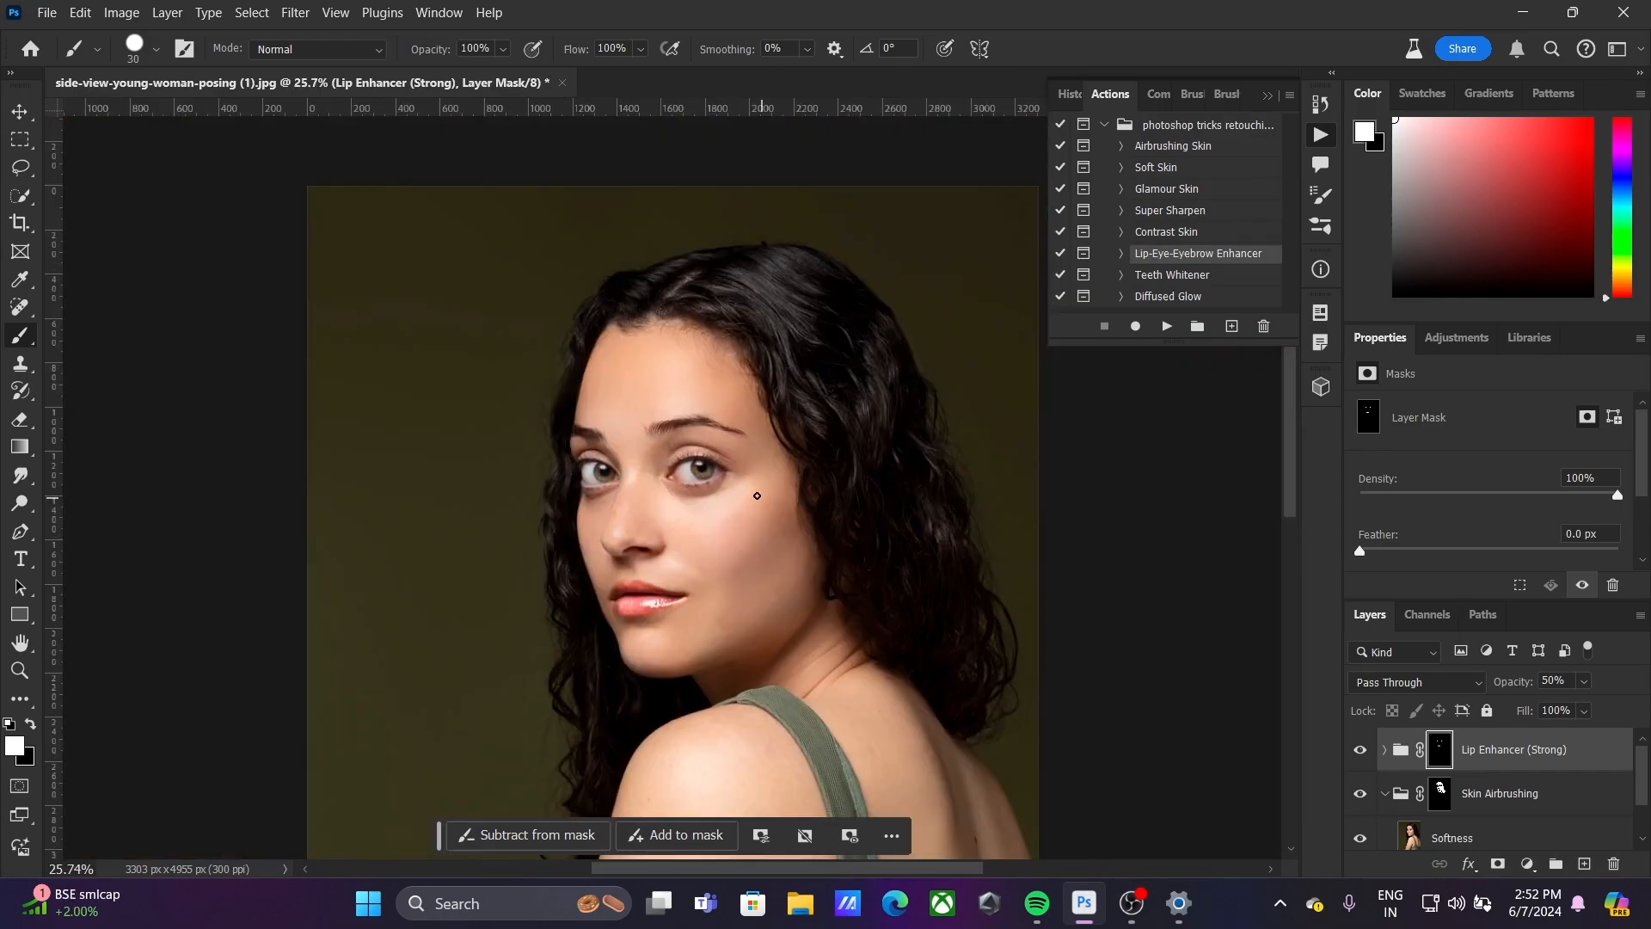
# Deselect all layers with the Move tool and collapse the Actions panel to leave the portrait unobstructed
pyautogui.click(20, 112)
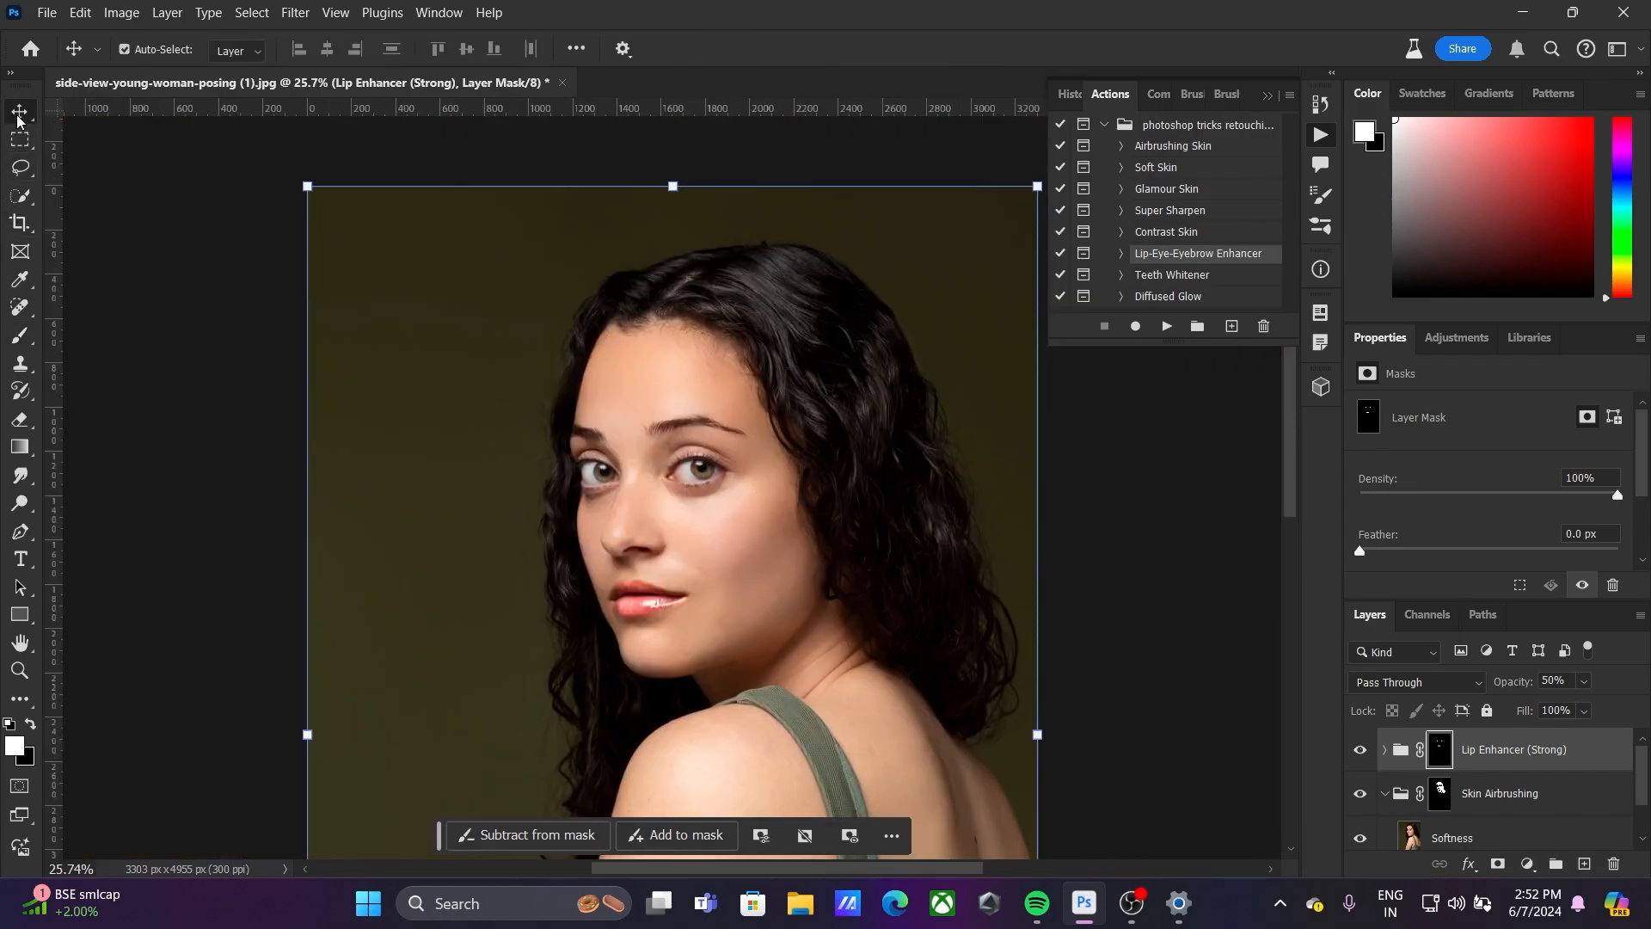
pyautogui.click(111, 247)
pyautogui.click(698, 554)
pyautogui.scroll(2, 698, 555)
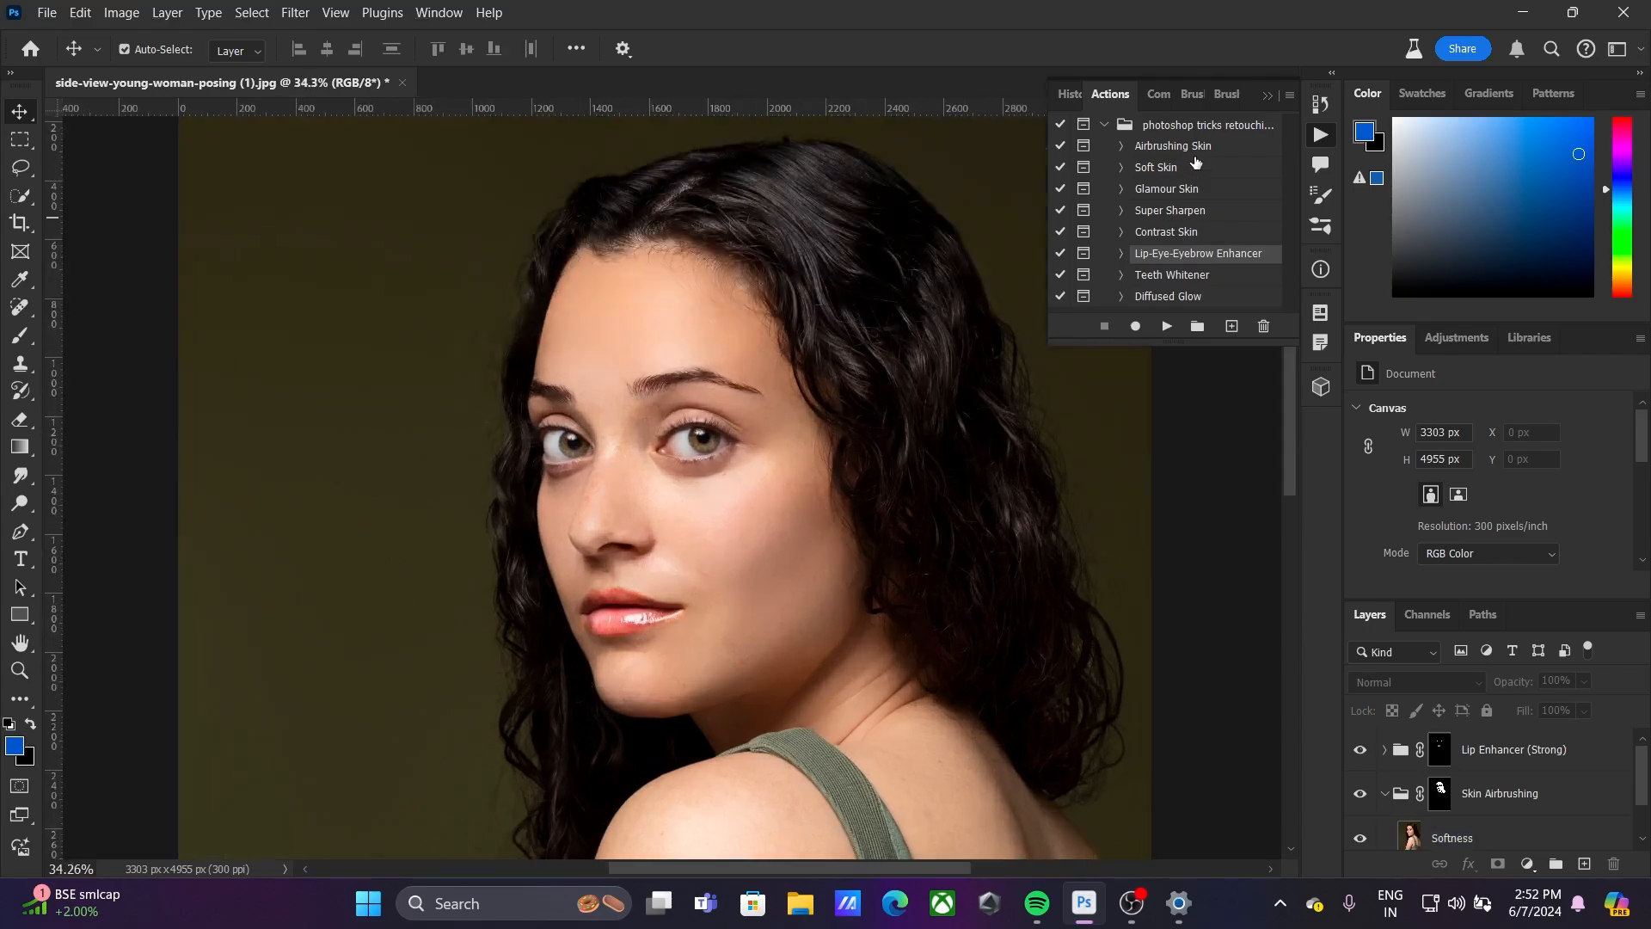
pyautogui.click(1267, 96)
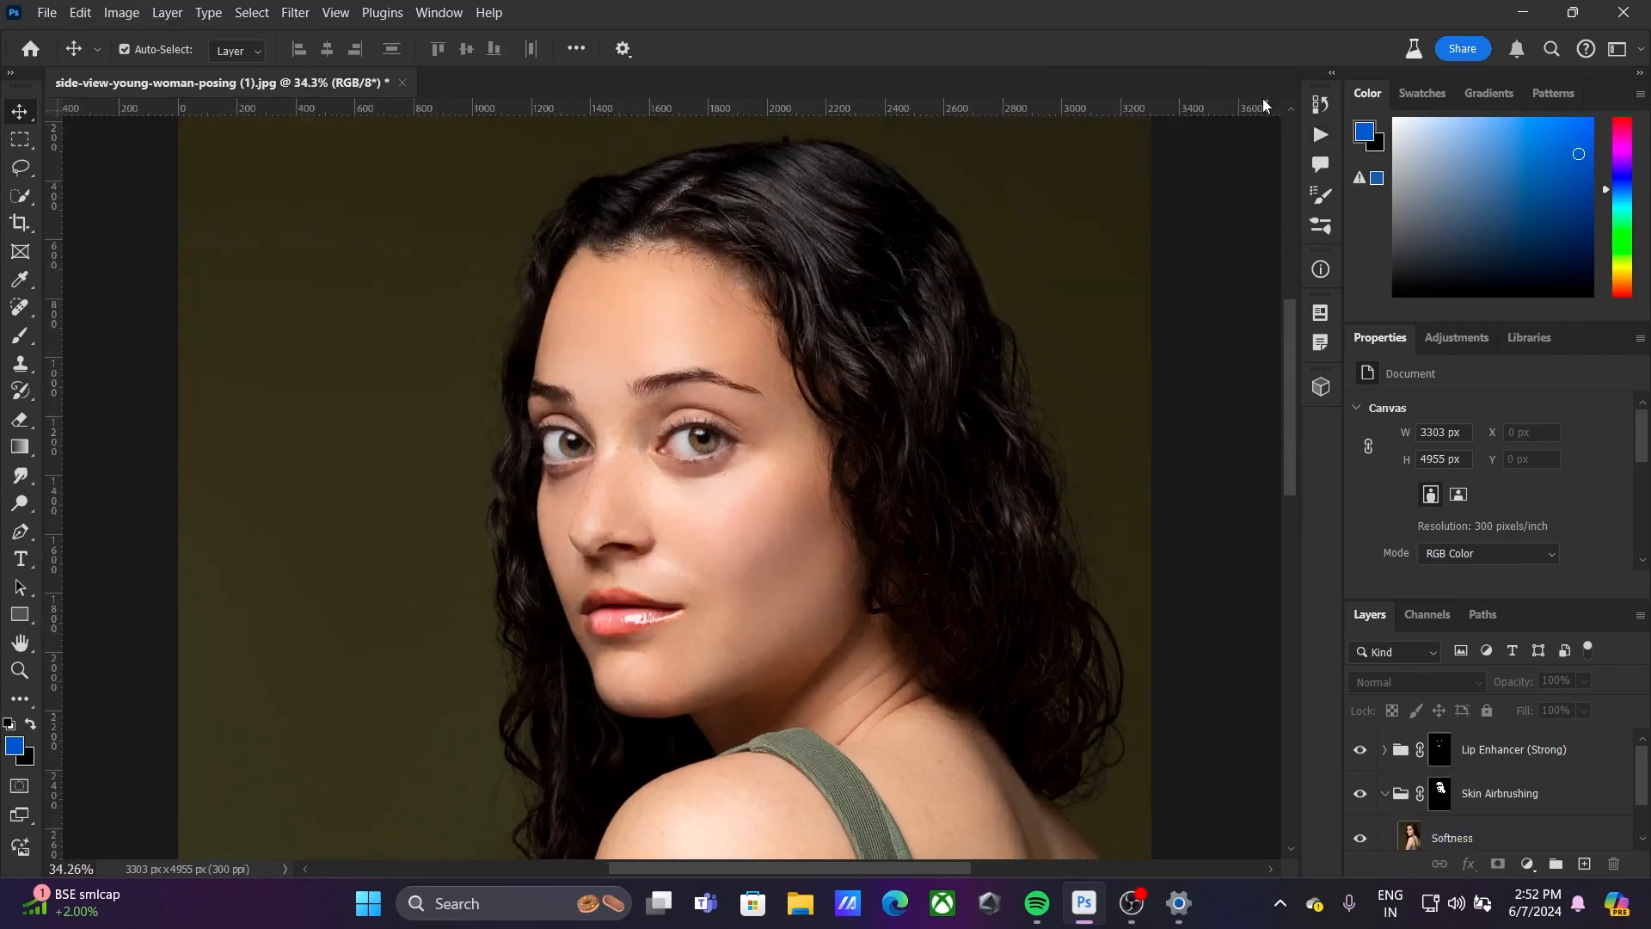